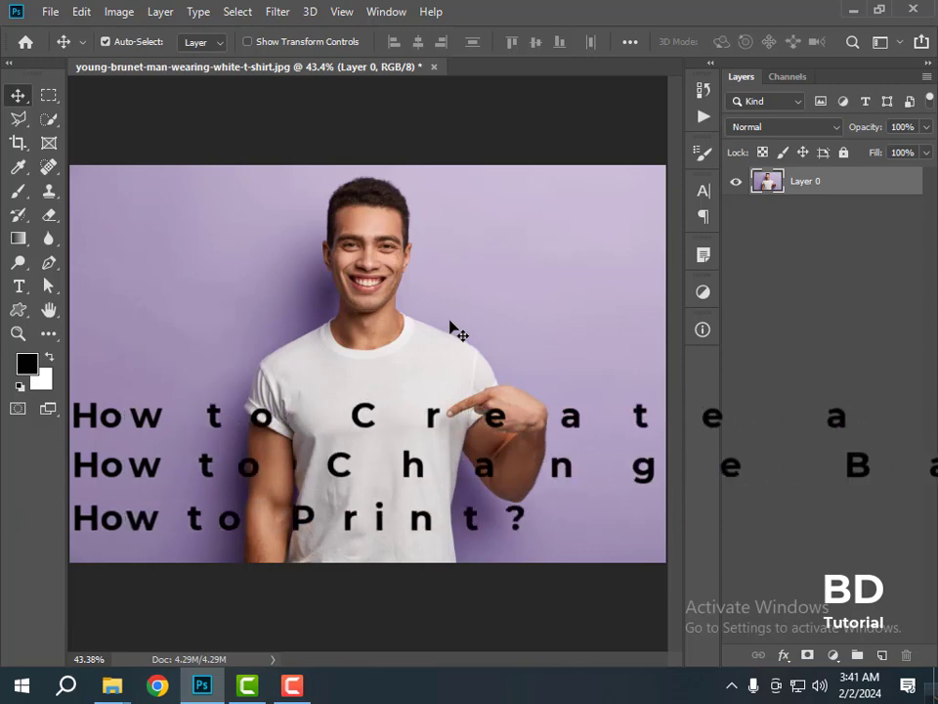
- Create a new document named pp, 1.77 × 2.17 inches at 300 pixels/inch, in CMYK Color with a white background
left_click(44, 13)
left_click(61, 35)
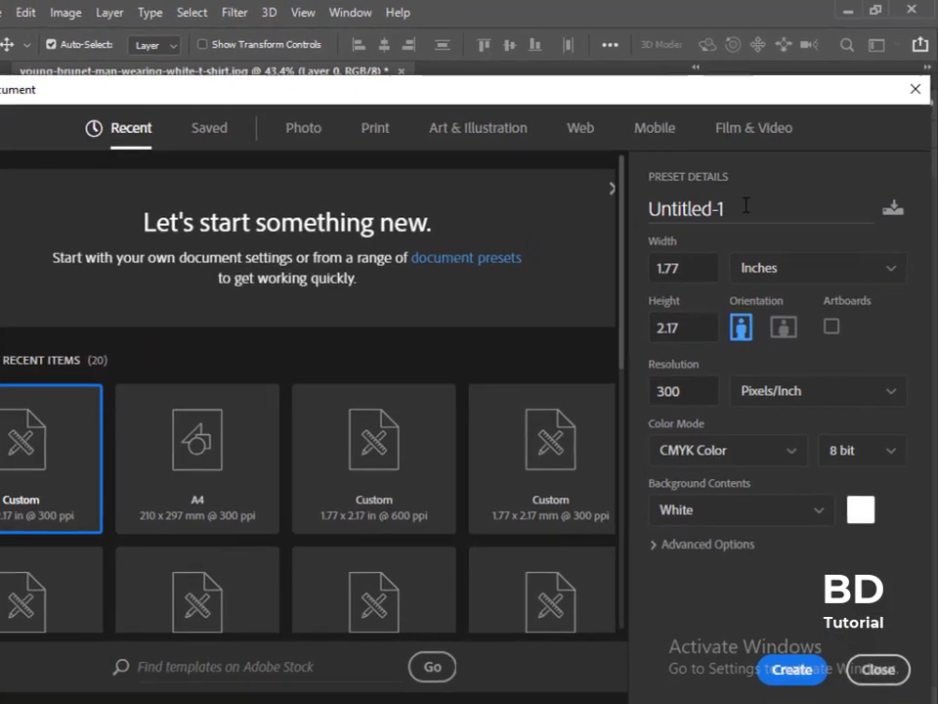
left_click_drag(761, 193, 668, 200)
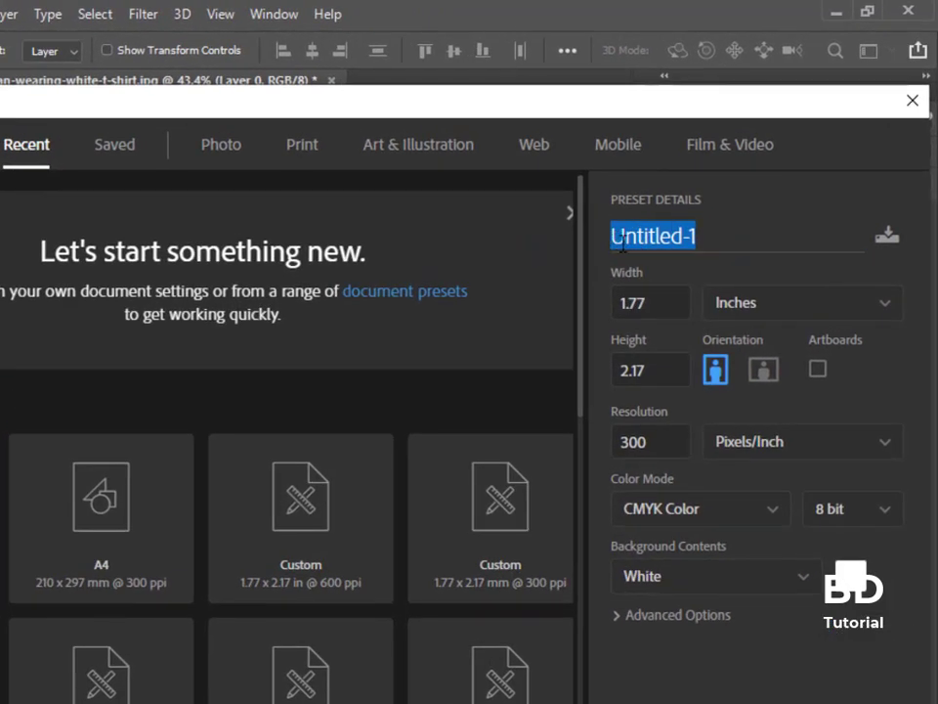
type("PP")
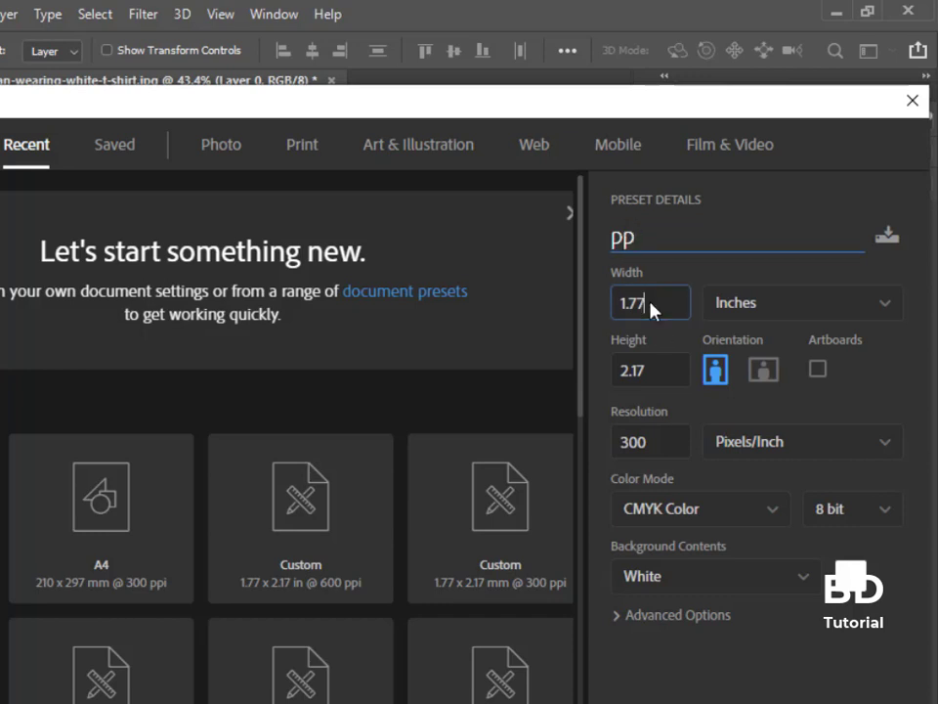
left_click_drag(650, 303, 615, 304)
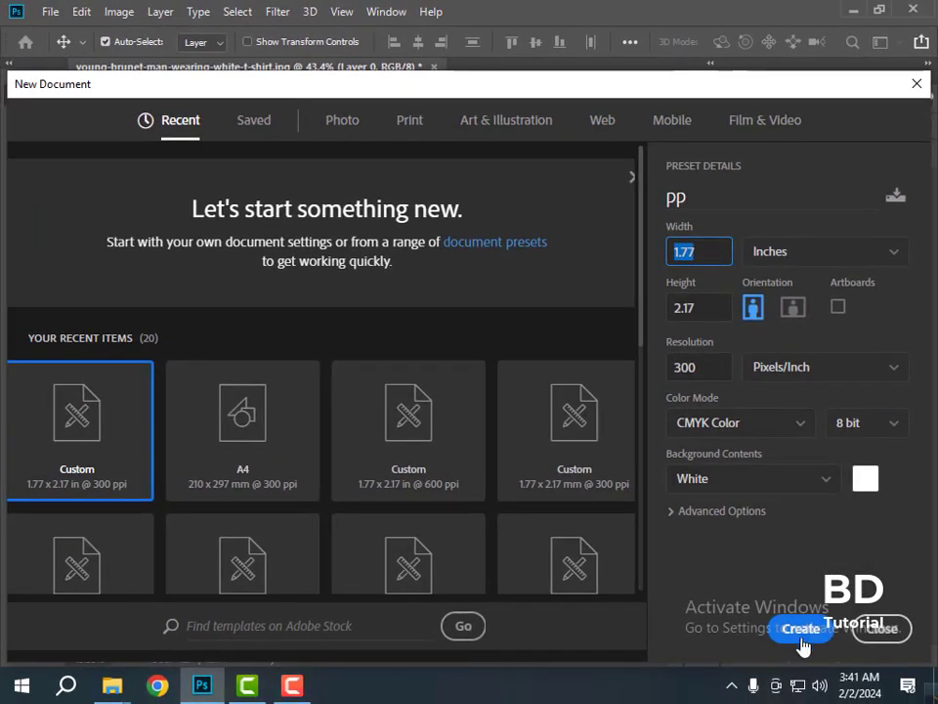
left_click(801, 631)
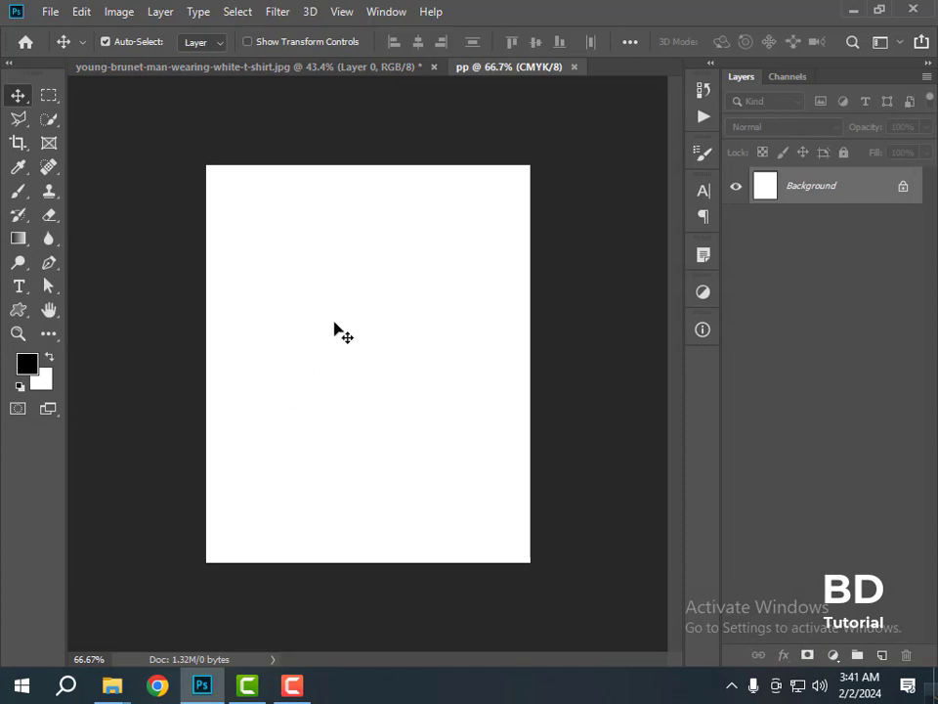
- Copy the man's photo into the pp document and enlarge it to about 131%, with his head and shoulders filling the canvas
left_click(209, 70)
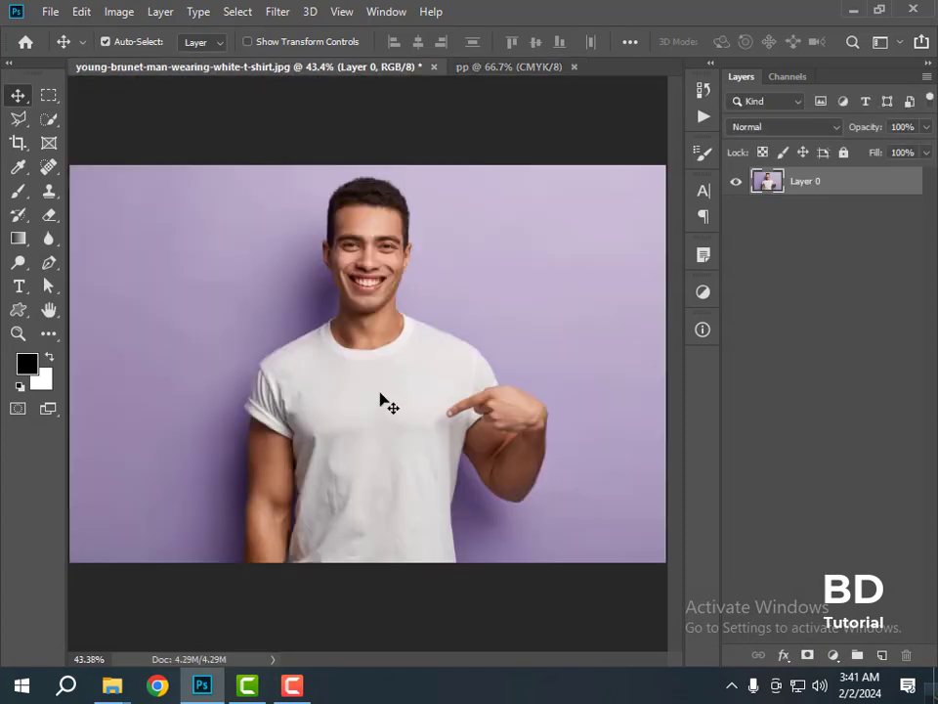
left_click_drag(389, 403, 372, 435)
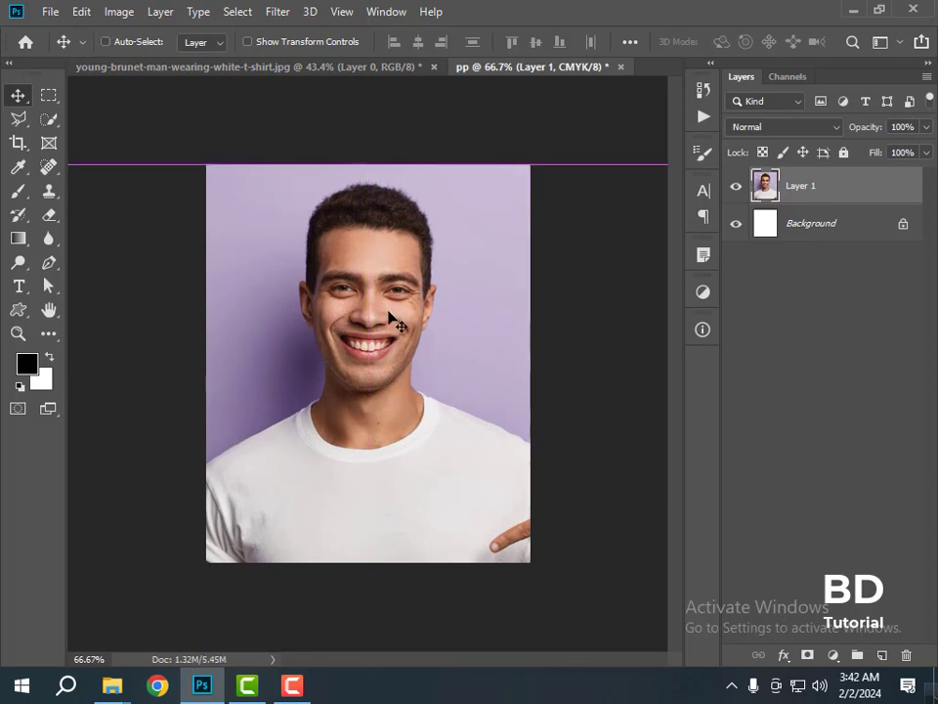
key("ctrl+minus")
key("ctrl+minus")
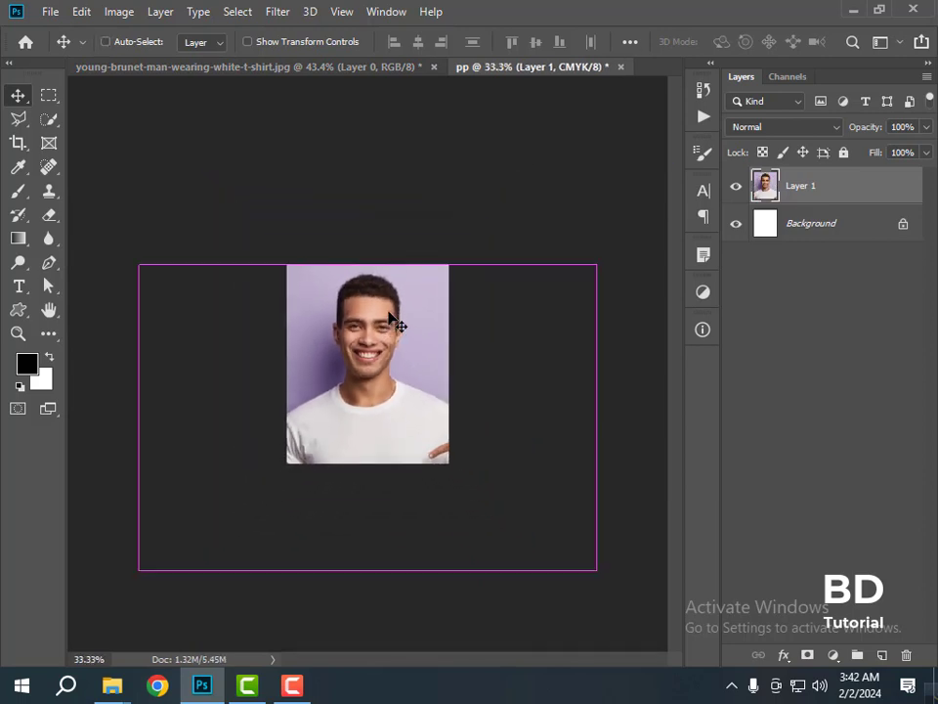
key("ctrl+t")
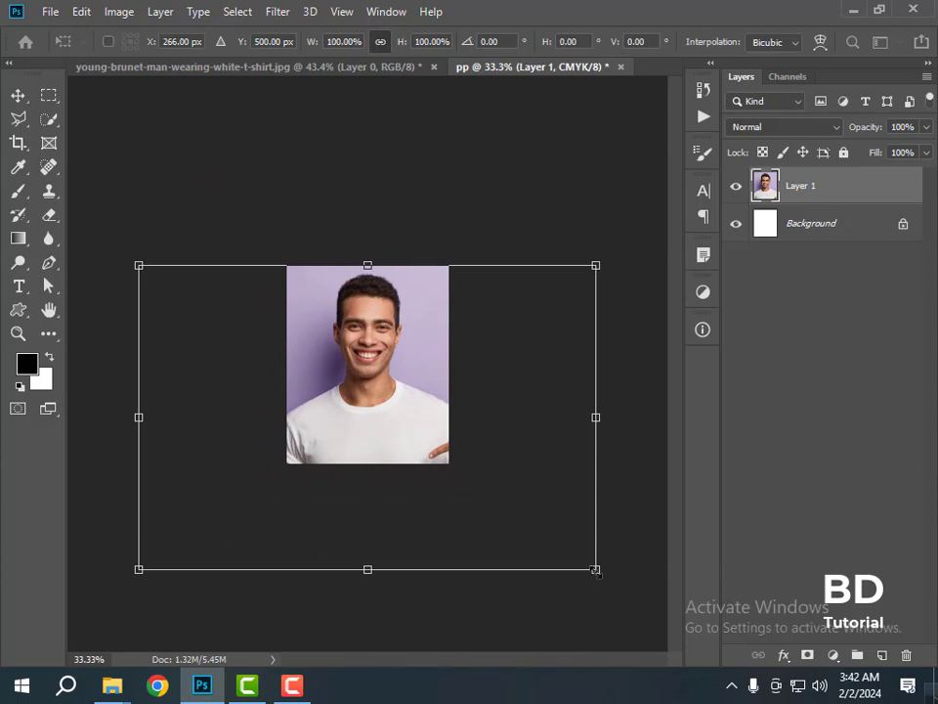
left_click_drag(597, 572, 668, 615)
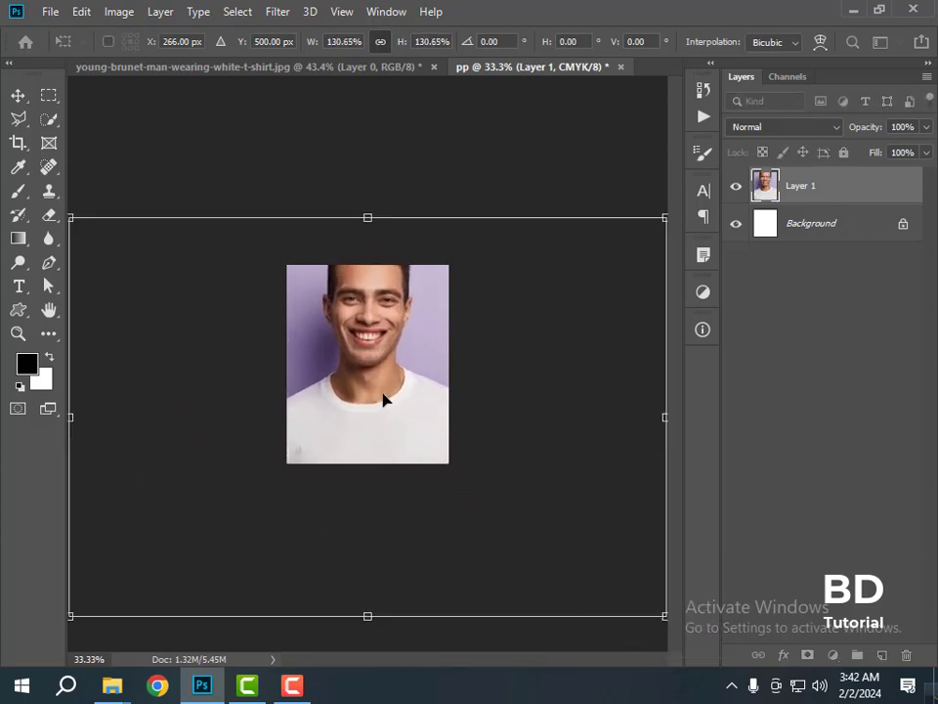
left_click_drag(383, 398, 381, 442)
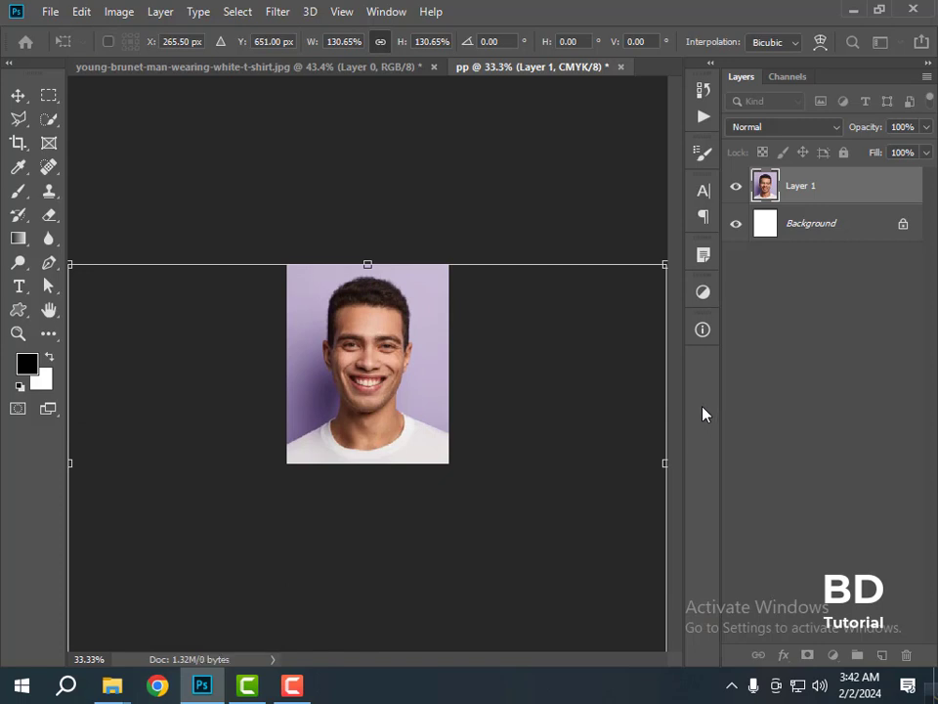
key("Return")
- Crop the photo to the existing canvas bounds with Delete Cropped Pixels enabled, removing everything outside the canvas
key("z")
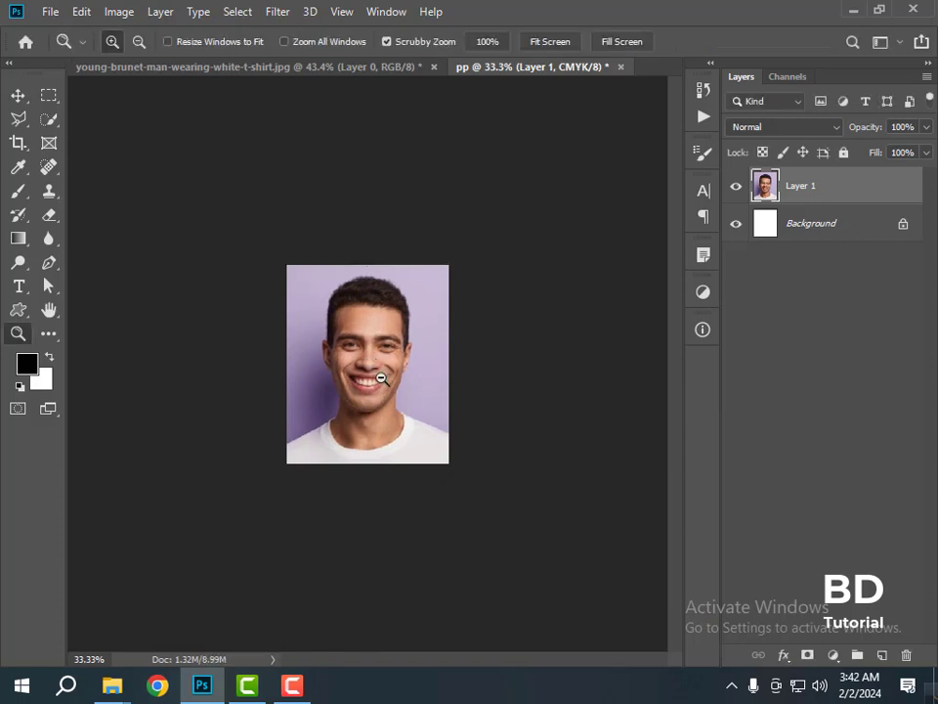
left_click_drag(372, 377, 398, 390)
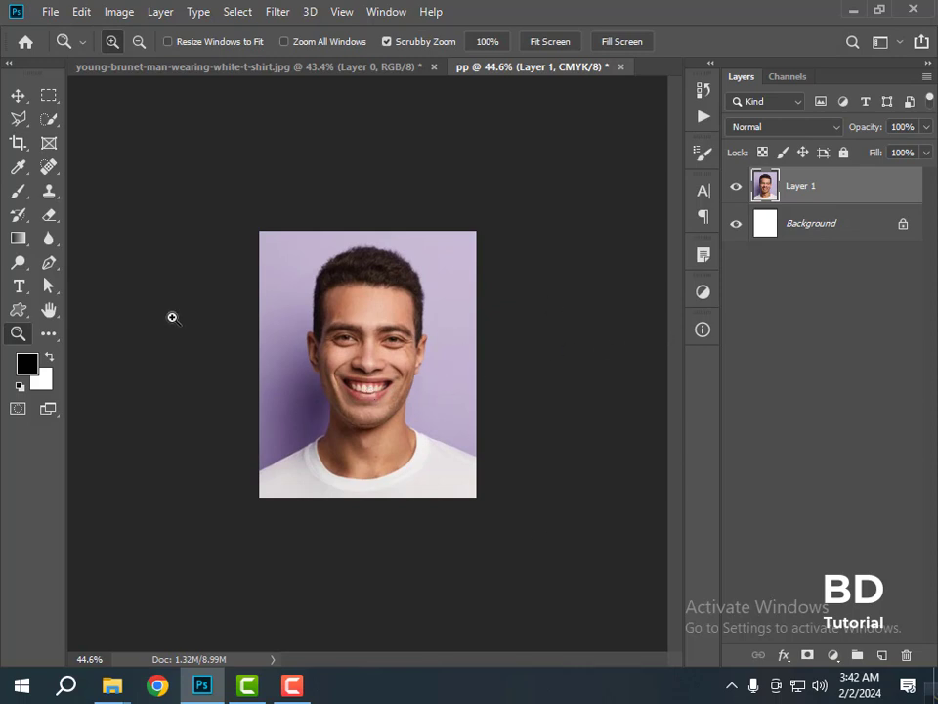
left_click(20, 147)
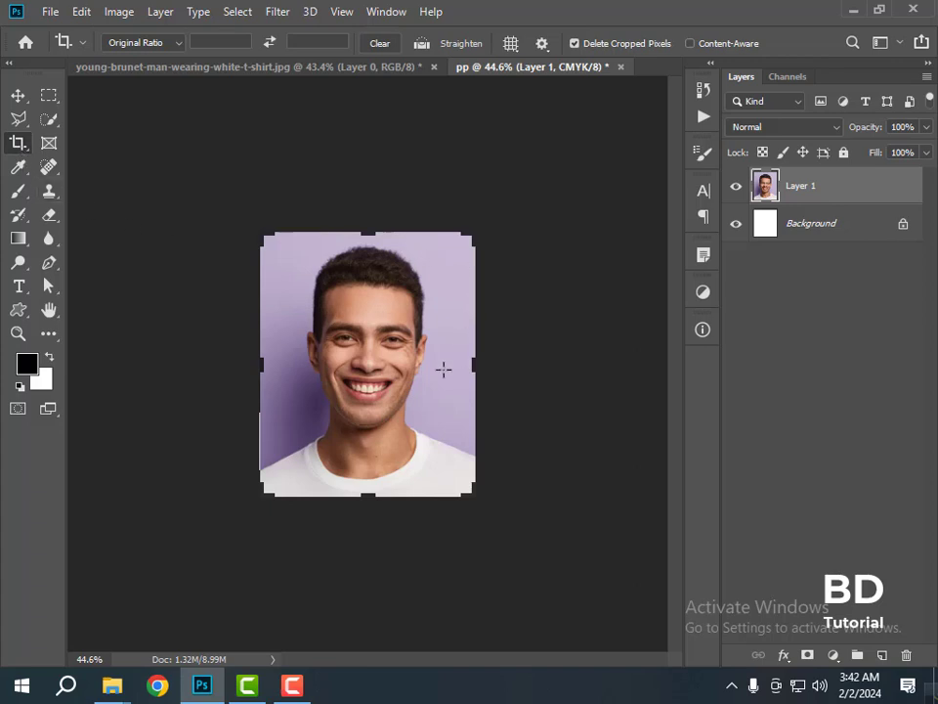
left_click(511, 350)
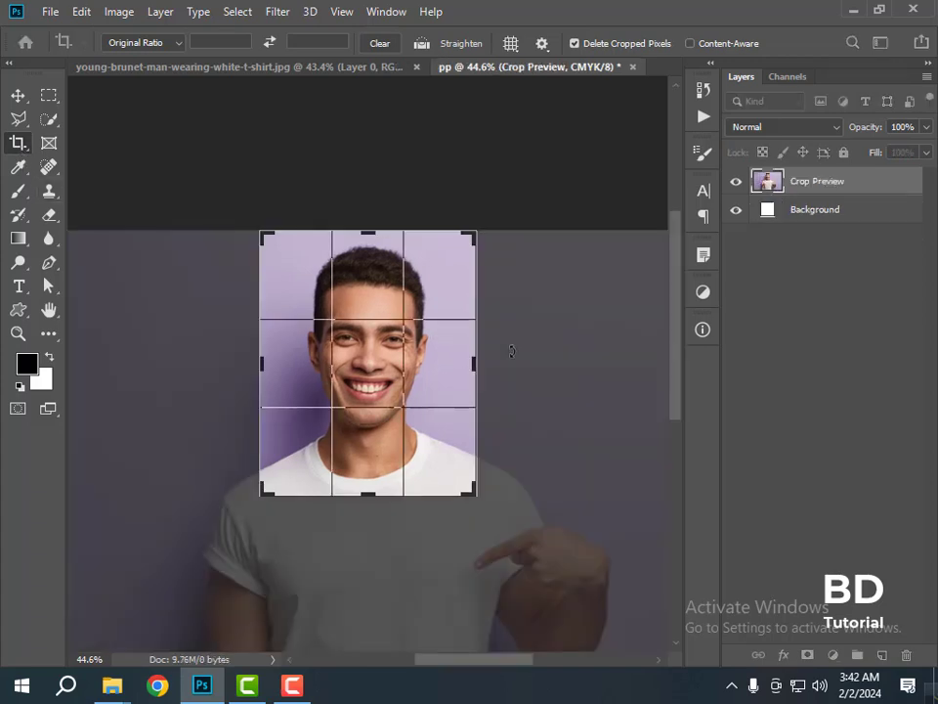
key("Return")
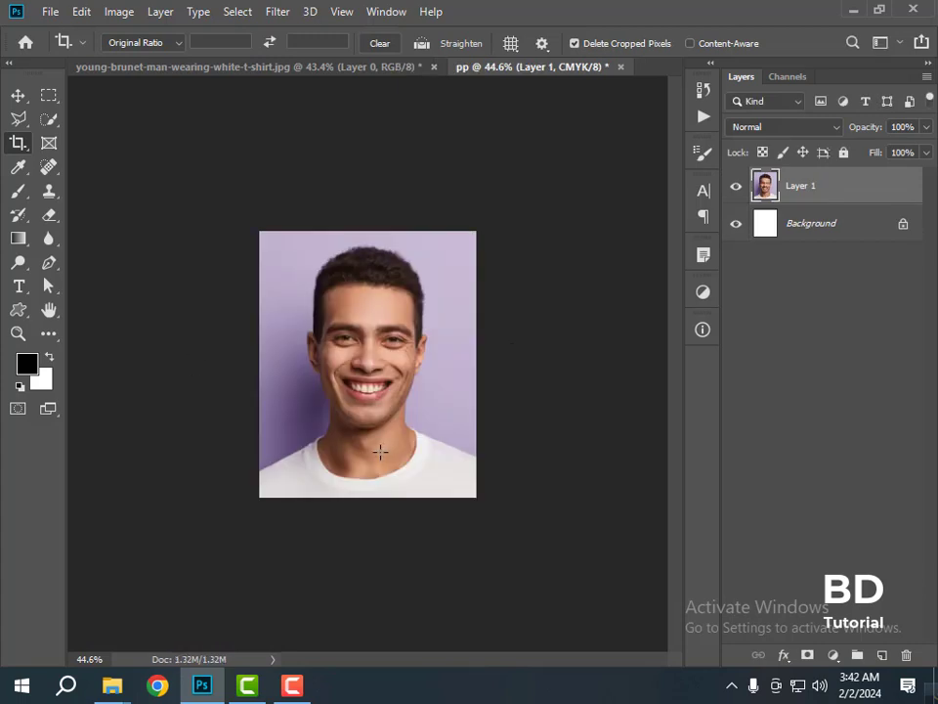
- Check the cropped photo's width, height and resolution in the Image Size settings
left_click(120, 12)
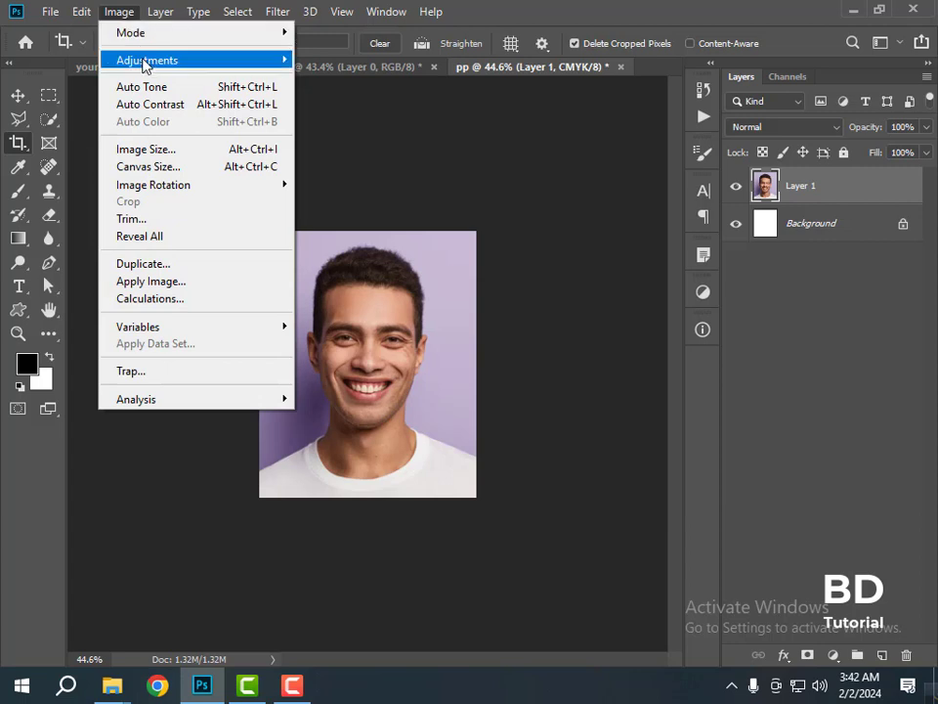
left_click(146, 154)
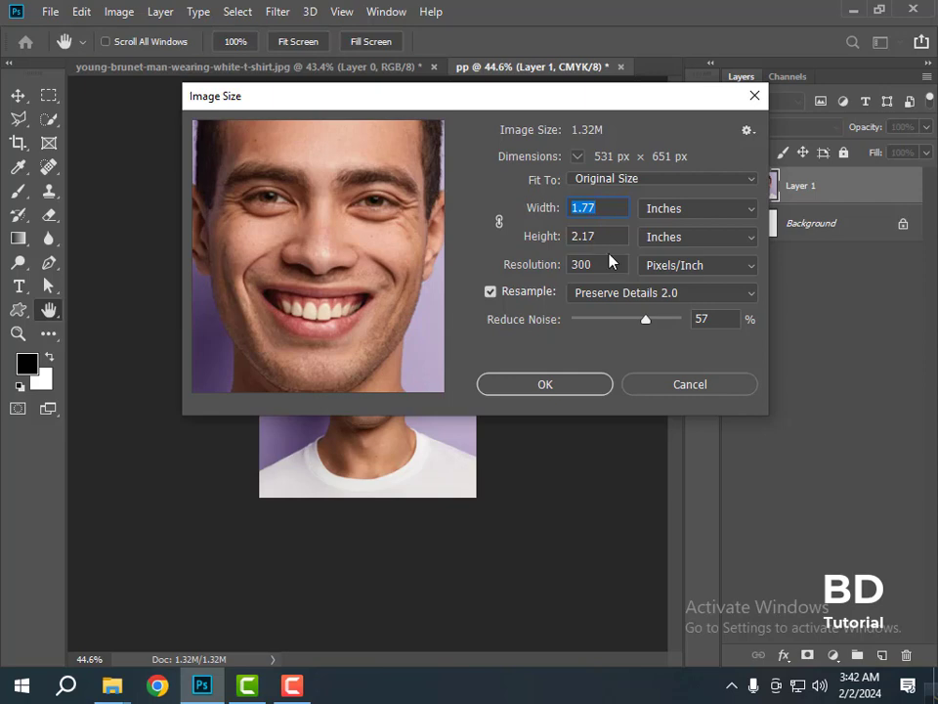
left_click(562, 391)
key("c")
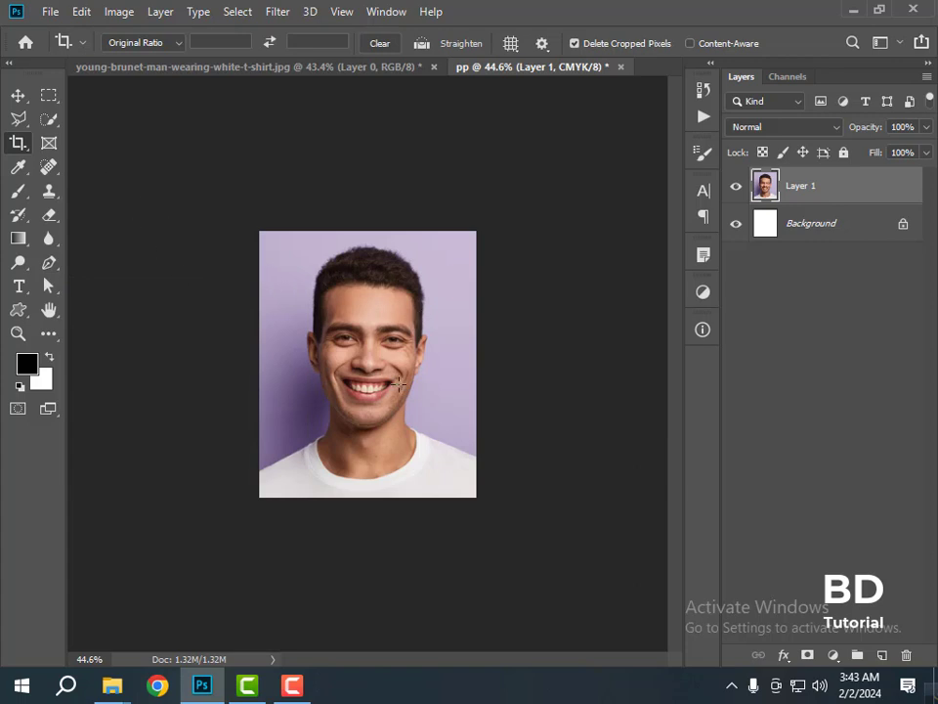
- Select the man's head, neck and white T-shirt with the Quick Selection tool
key("z")
left_click_drag(335, 329, 396, 370)
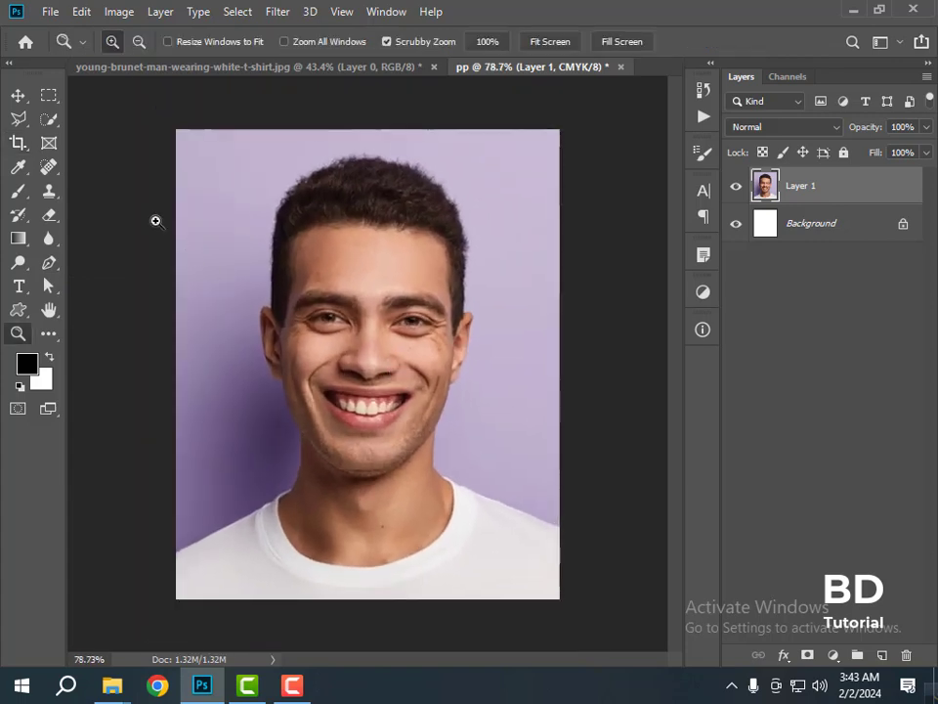
left_click(49, 118)
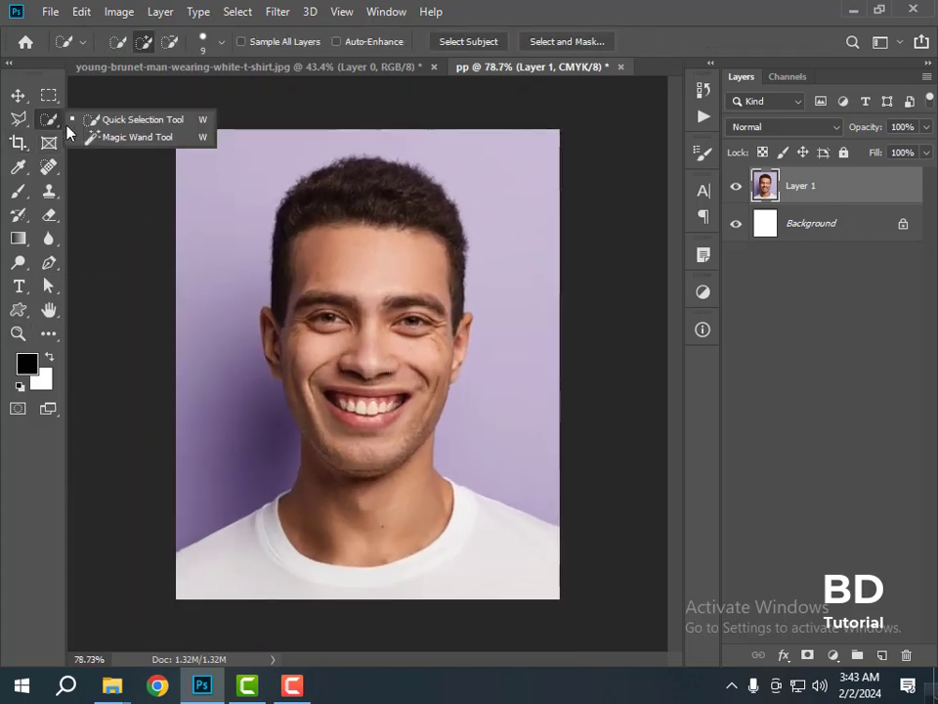
left_click(143, 119)
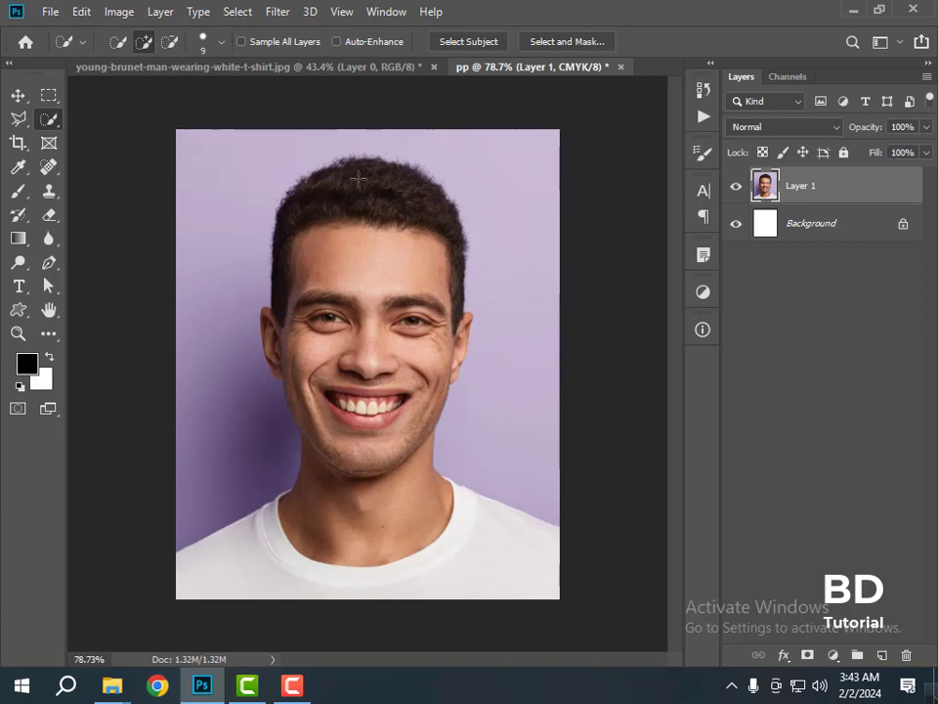
left_click_drag(358, 177, 369, 519)
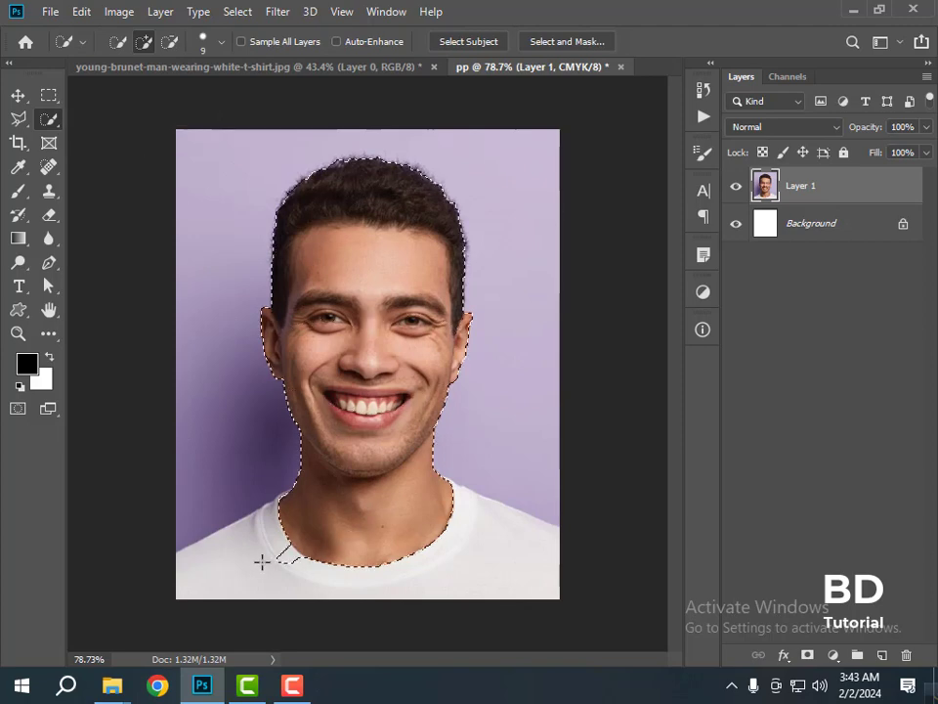
left_click_drag(262, 561, 431, 566)
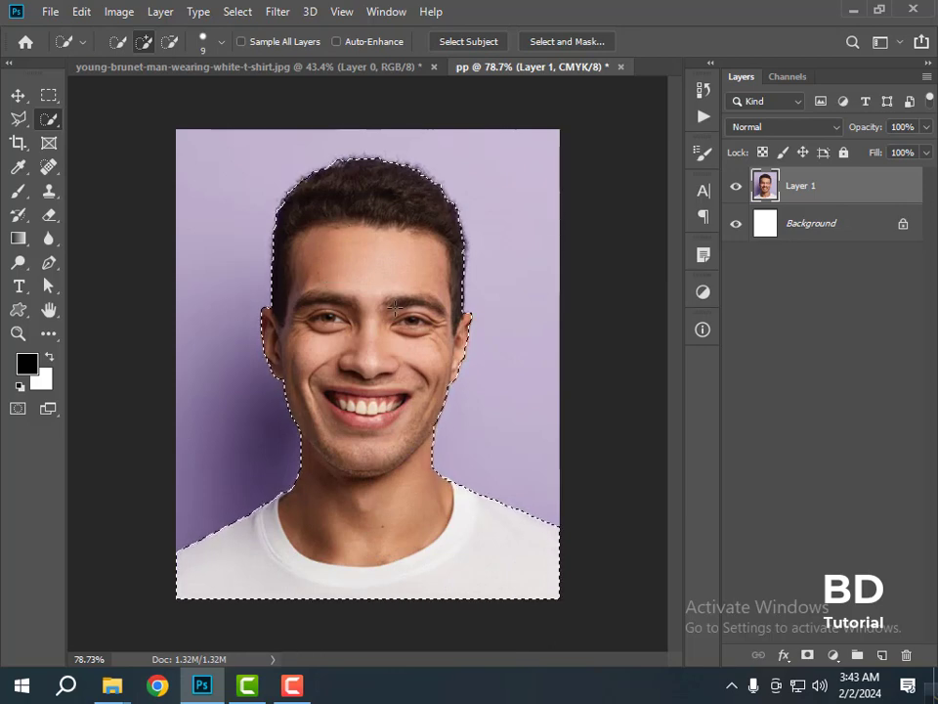
- Invert the selection and cover the purple background with a light blue (#75acdb) Solid Color fill layer
key("ctrl+shift+i")
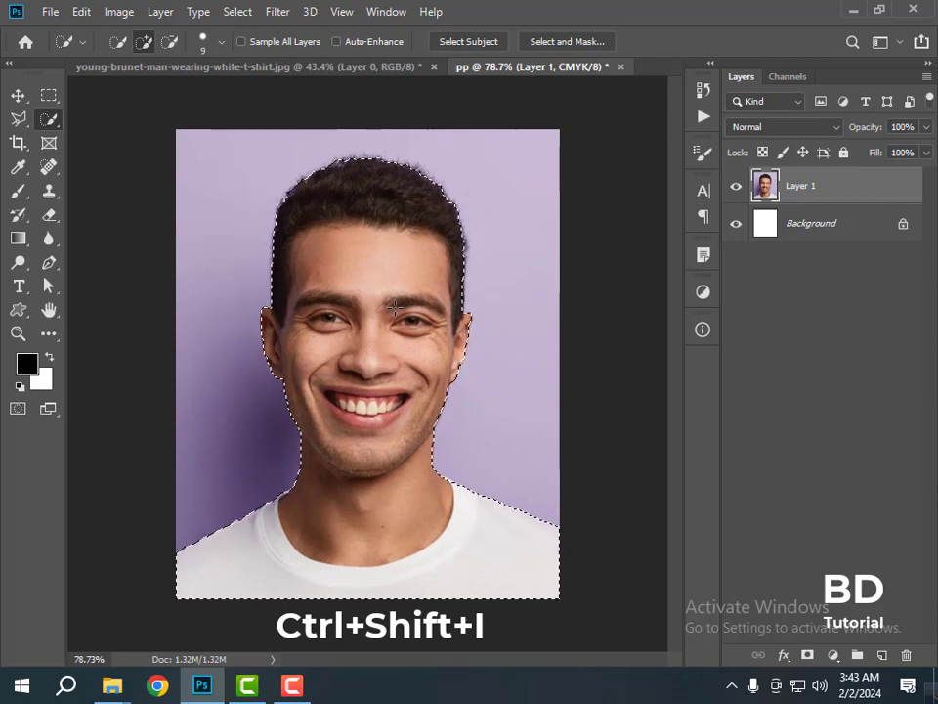
key("ctrl+shift+i")
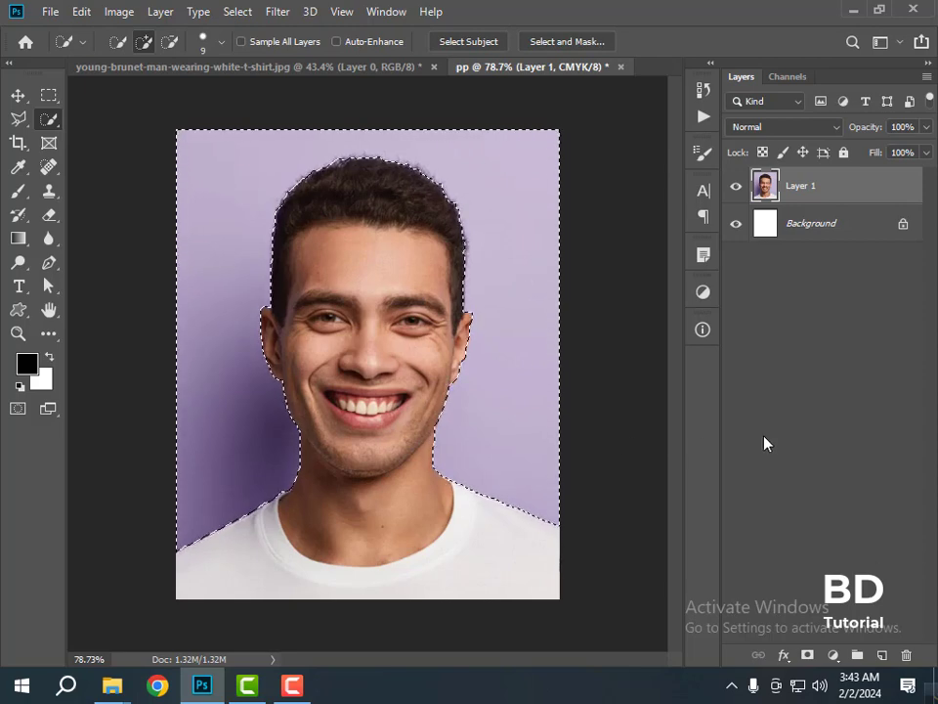
left_click(833, 655)
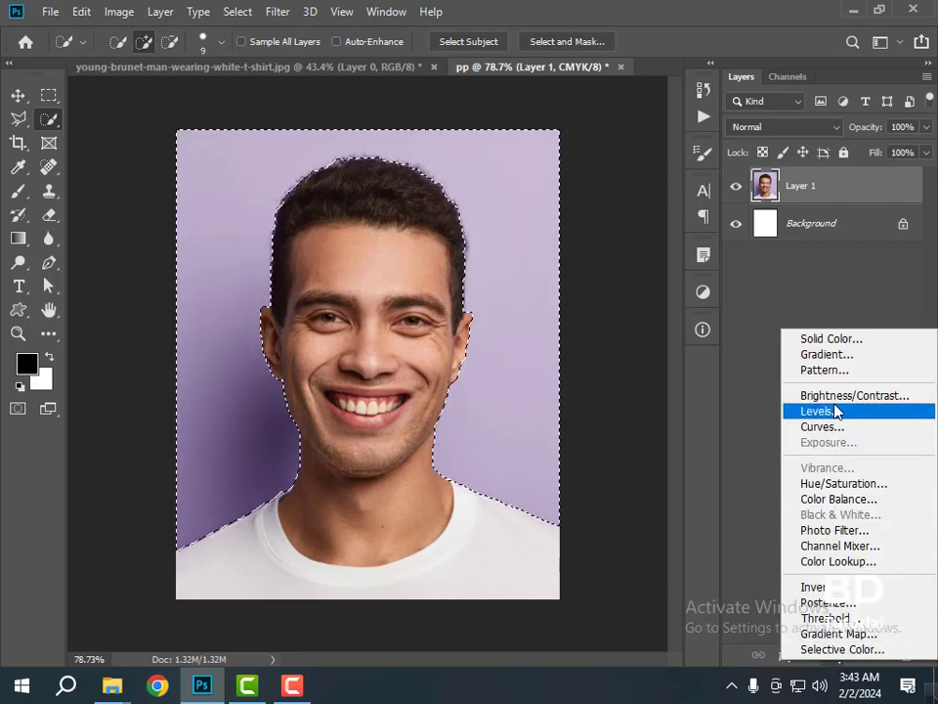
left_click(830, 348)
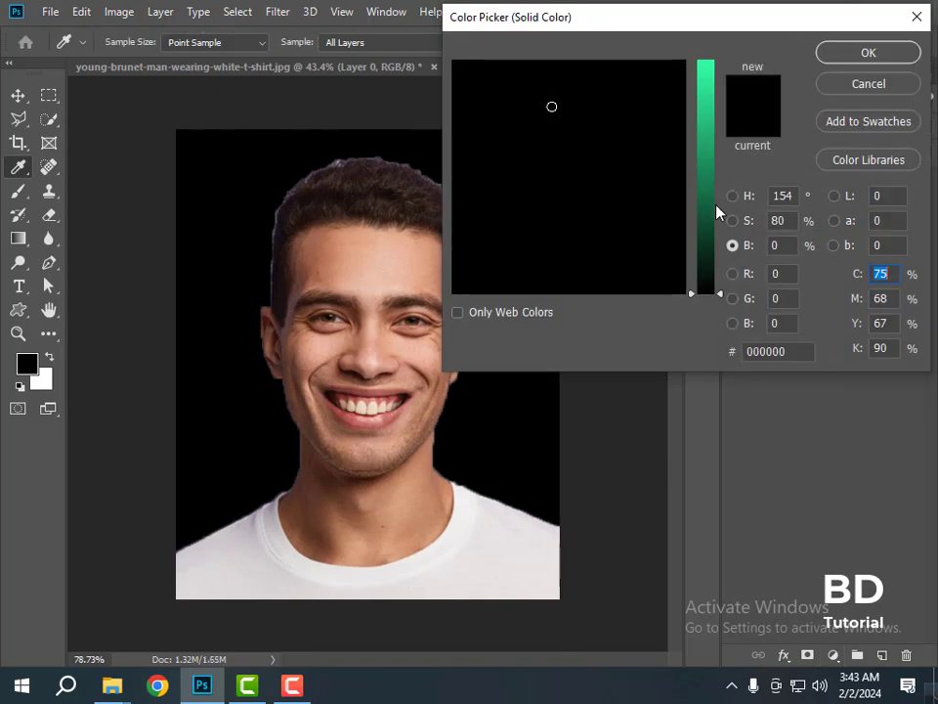
left_click_drag(710, 184, 712, 94)
mouse_move(546, 174)
left_mouse_down()
mouse_move(561, 166)
mouse_move(587, 185)
left_mouse_up()
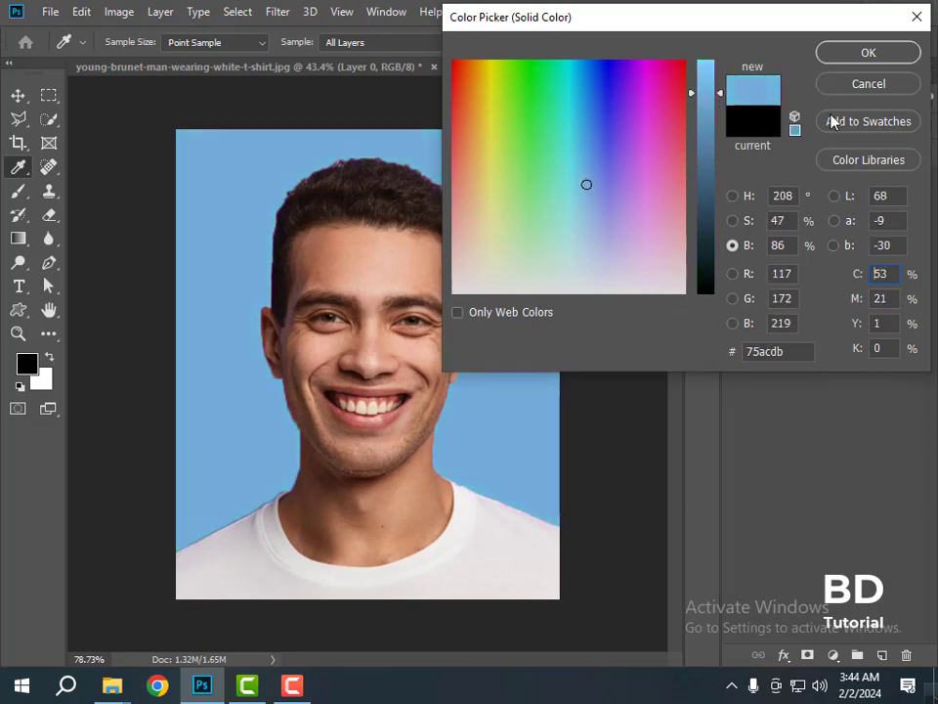
left_click(865, 54)
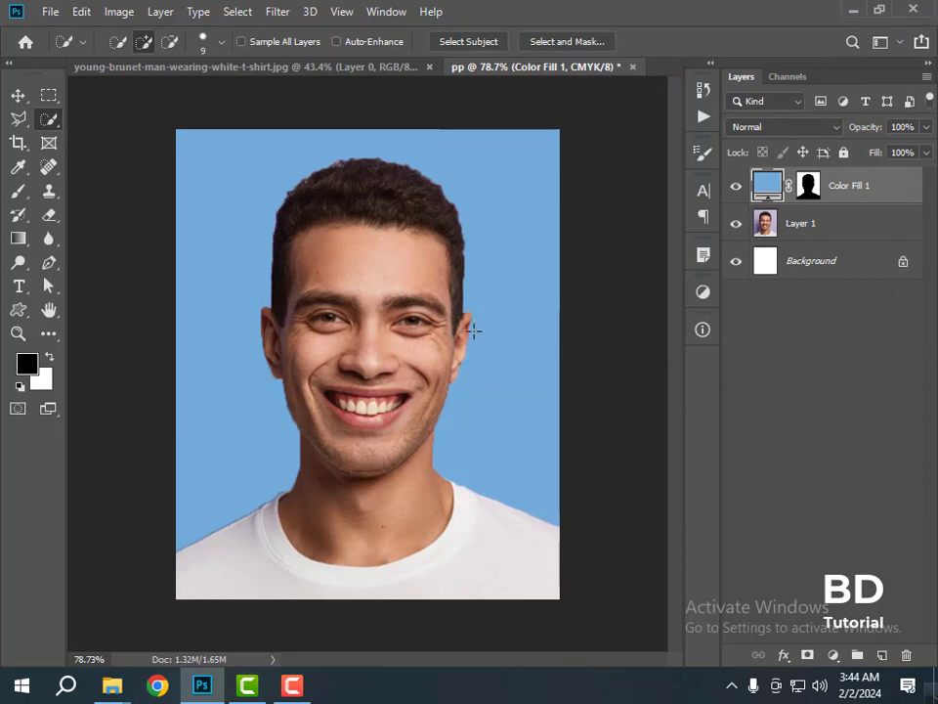
- Refine the Color Fill 1 mask along the ear and jaw edge on the image's left side using a small black brush
key("z")
left_click_drag(455, 299, 472, 406)
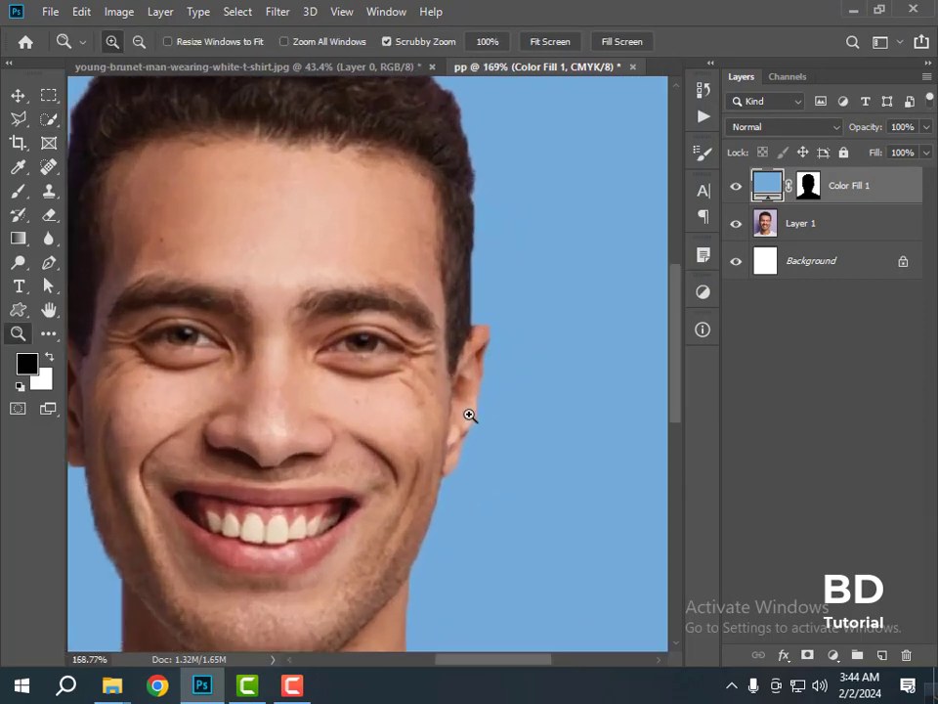
scroll(397, 472, "down", 5)
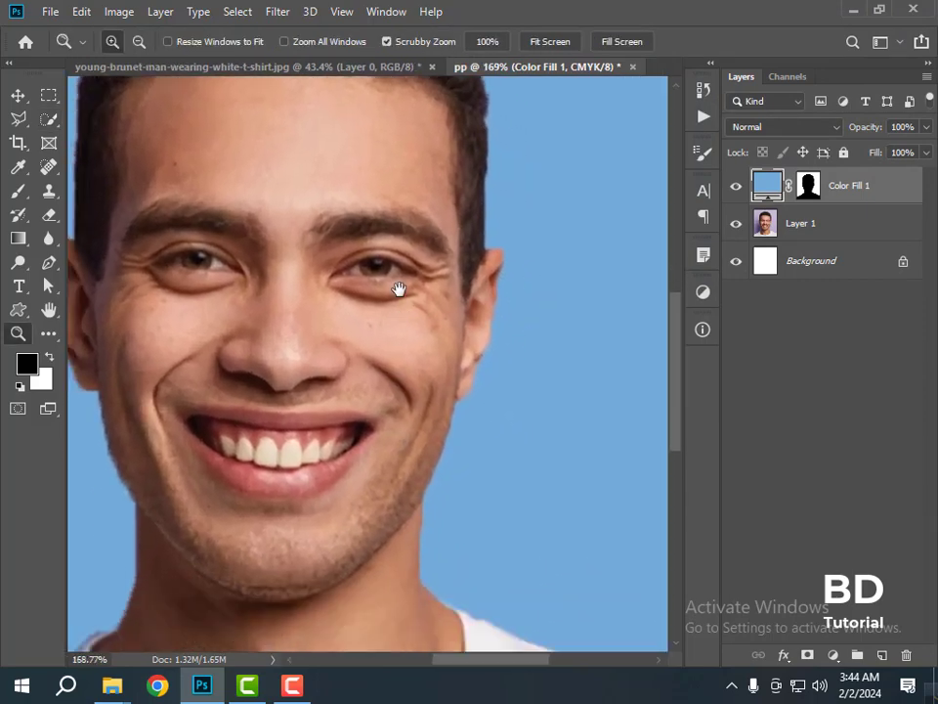
left_click_drag(370, 408, 231, 383)
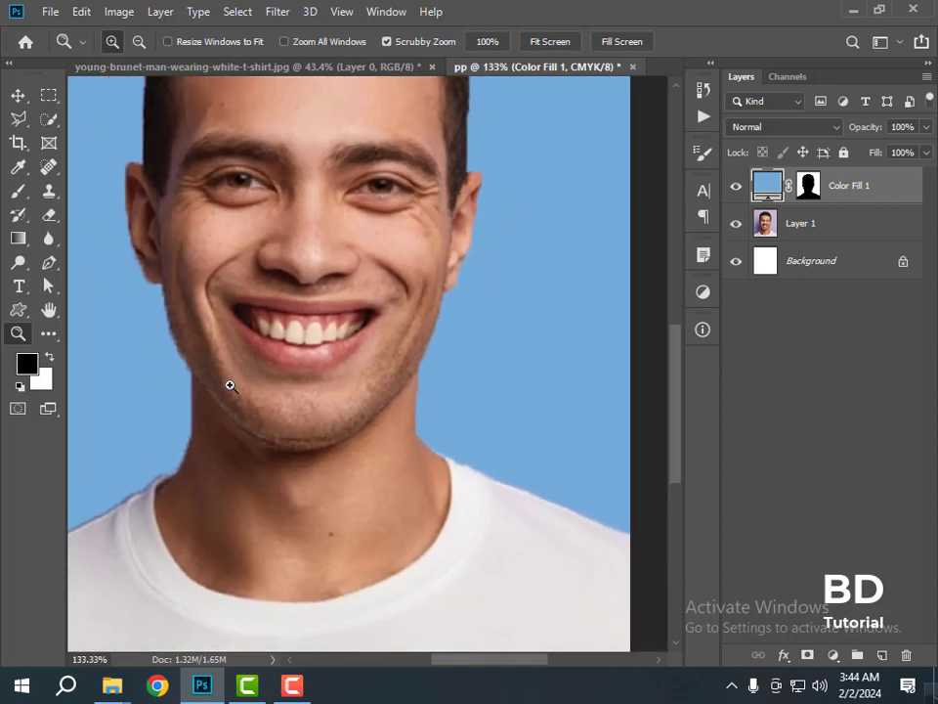
left_click_drag(178, 324, 211, 291)
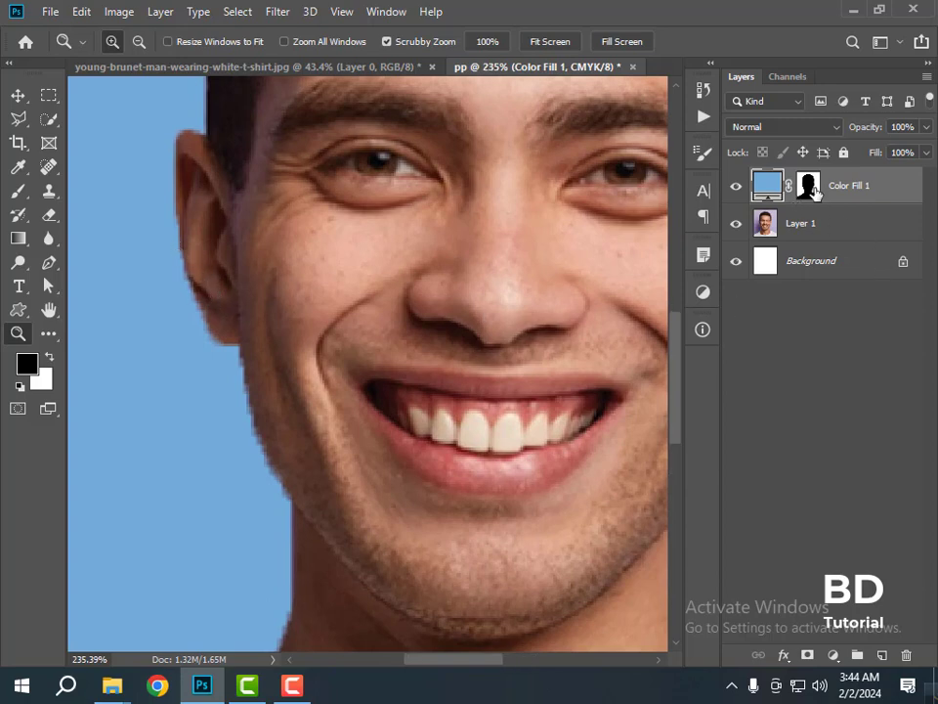
left_click(810, 187)
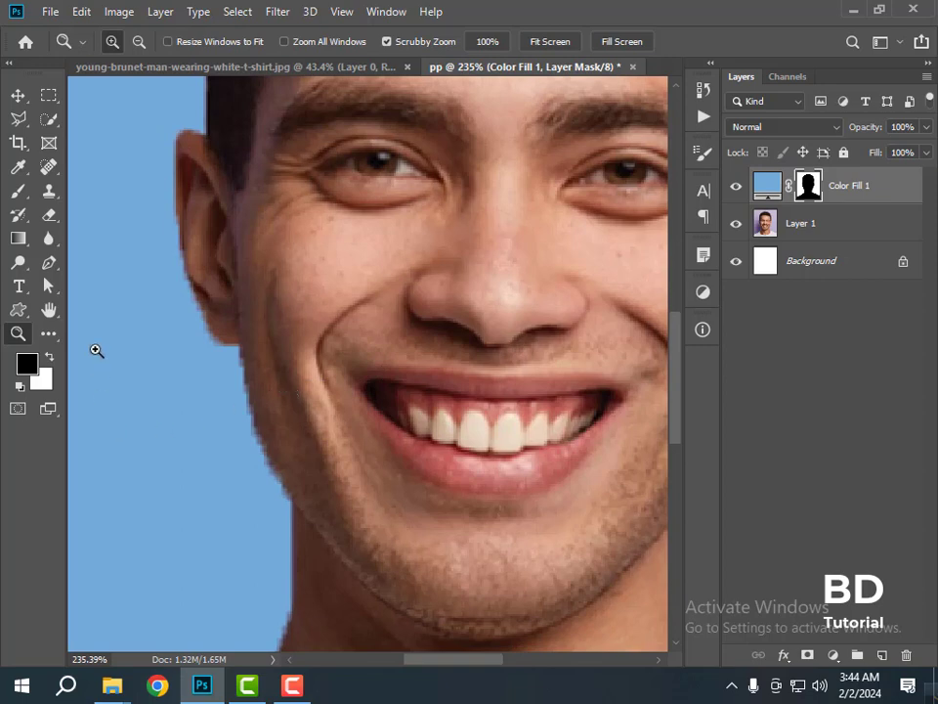
left_click(19, 192)
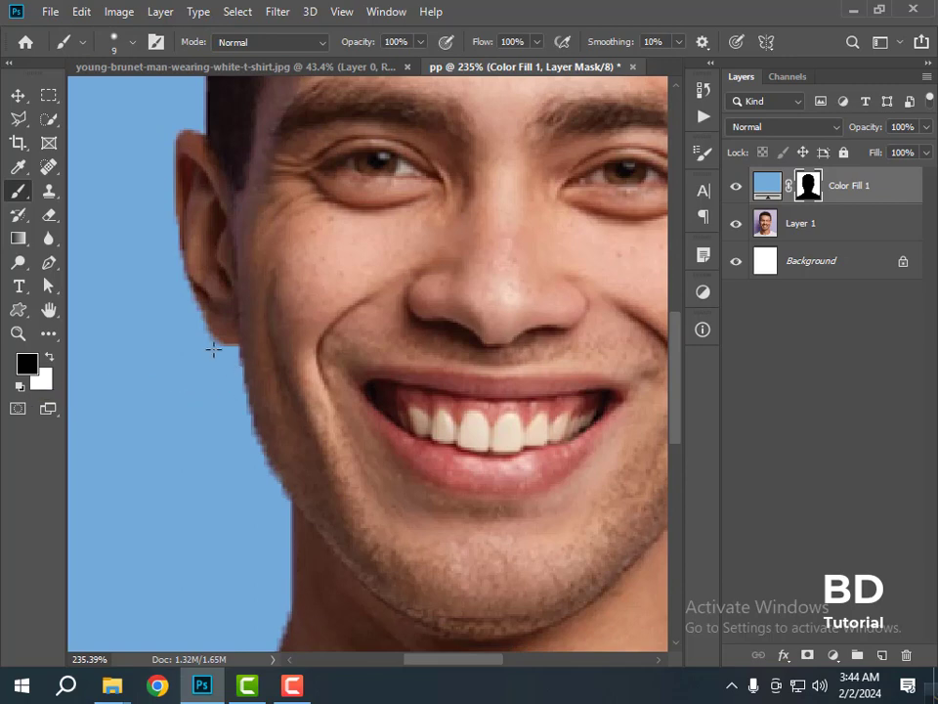
key("bracketright")
key("bracketright")
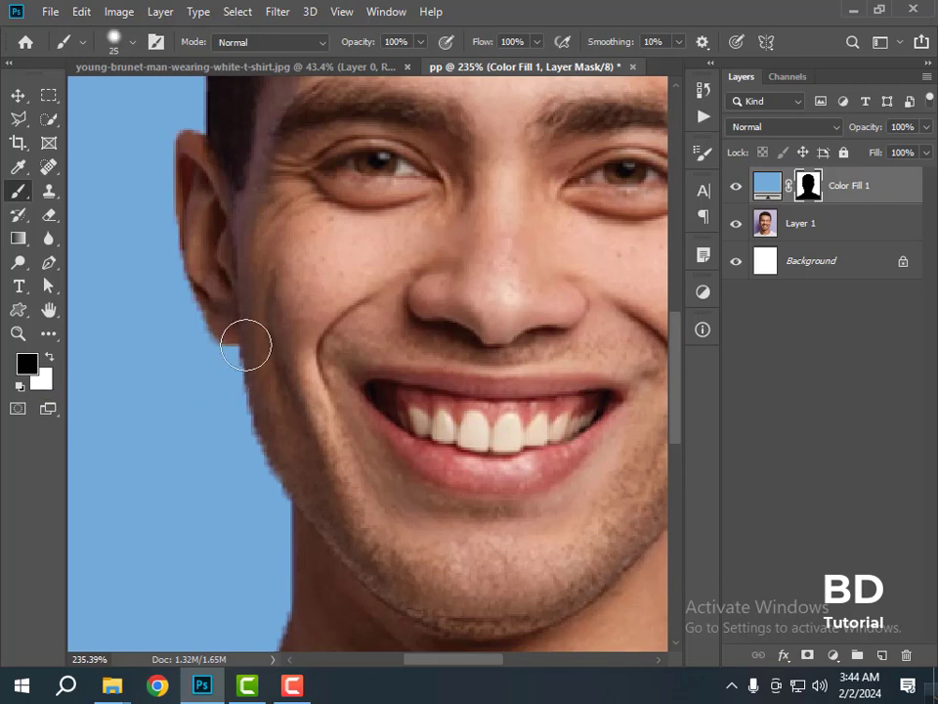
key("bracketleft")
key("bracketleft")
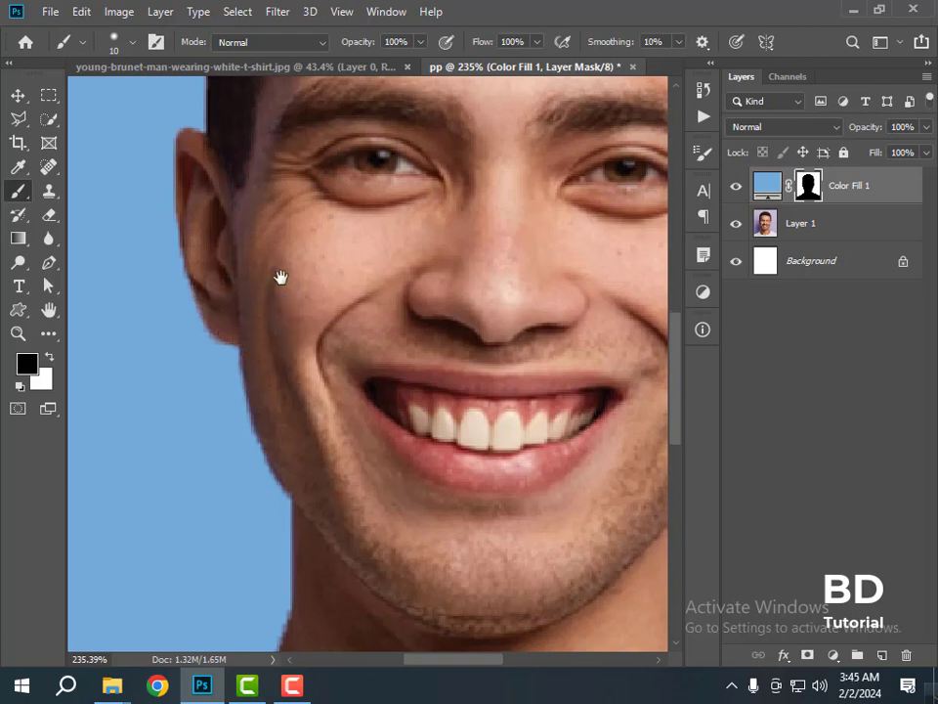
- Paint black with a 10 px brush on the fill mask along the neck edge down to the T-shirt collar
scroll(281, 274, "down", 5)
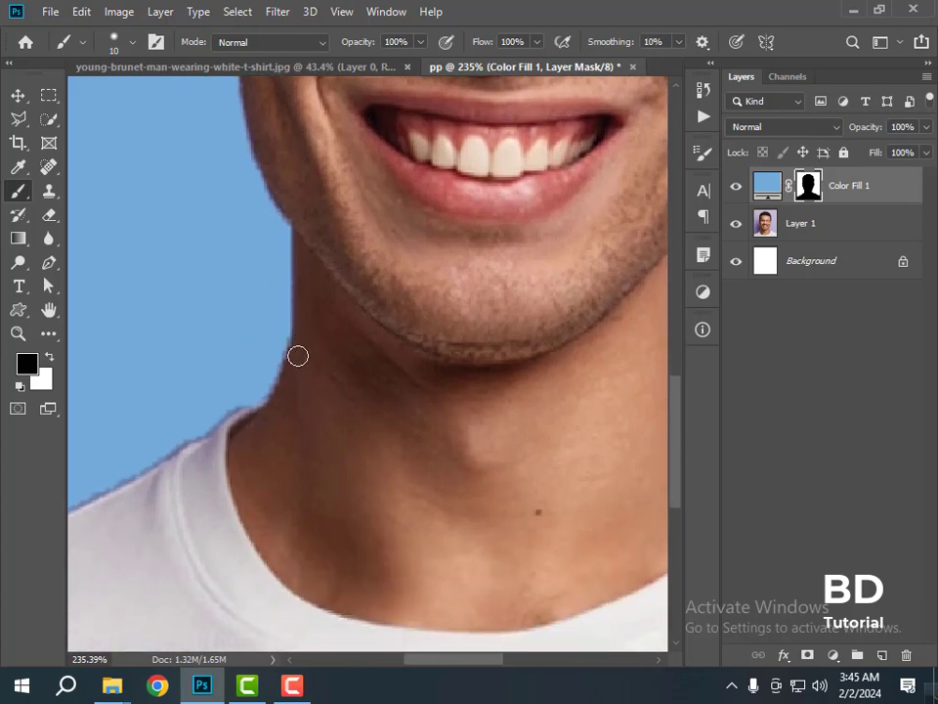
left_click_drag(298, 355, 257, 420)
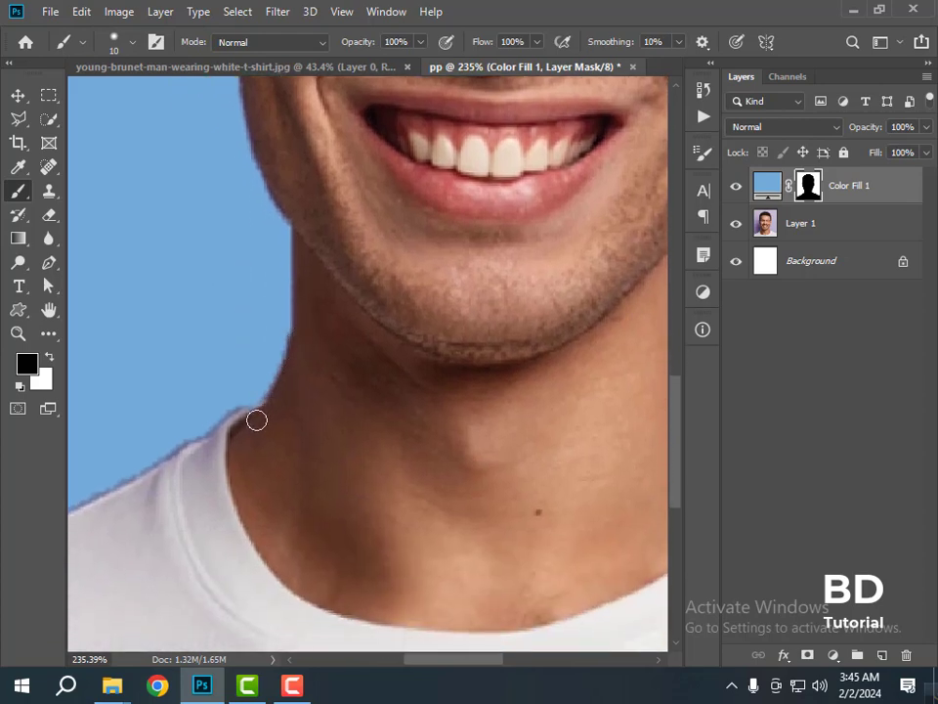
left_click_drag(247, 334, 290, 299)
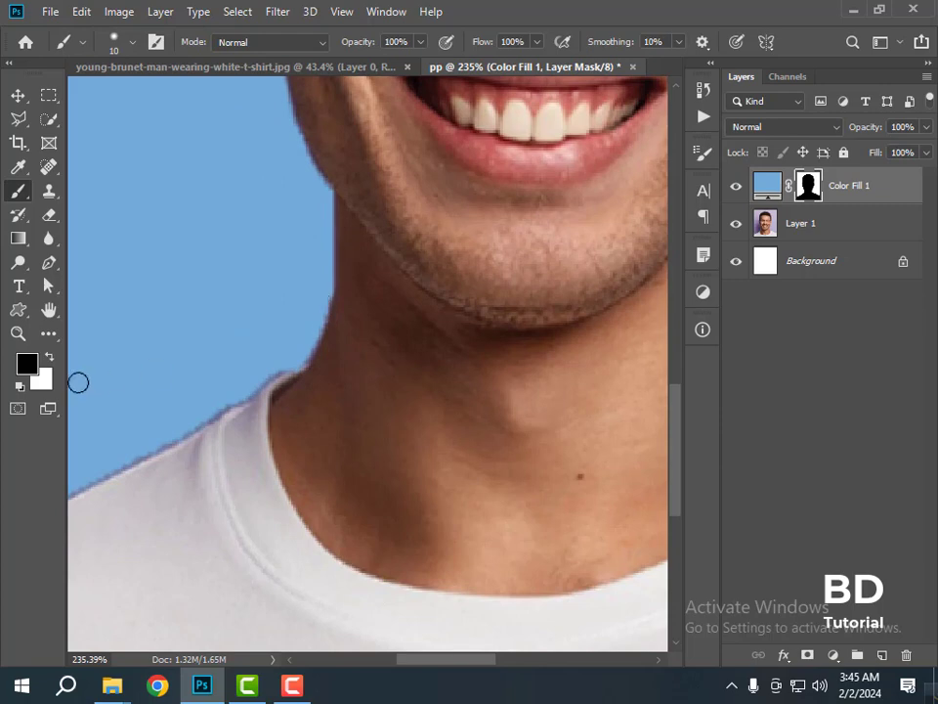
- Paint white on the fill mask along the same side's neck and shoulder to cover the leftover purple fringe with blue
left_click(48, 358)
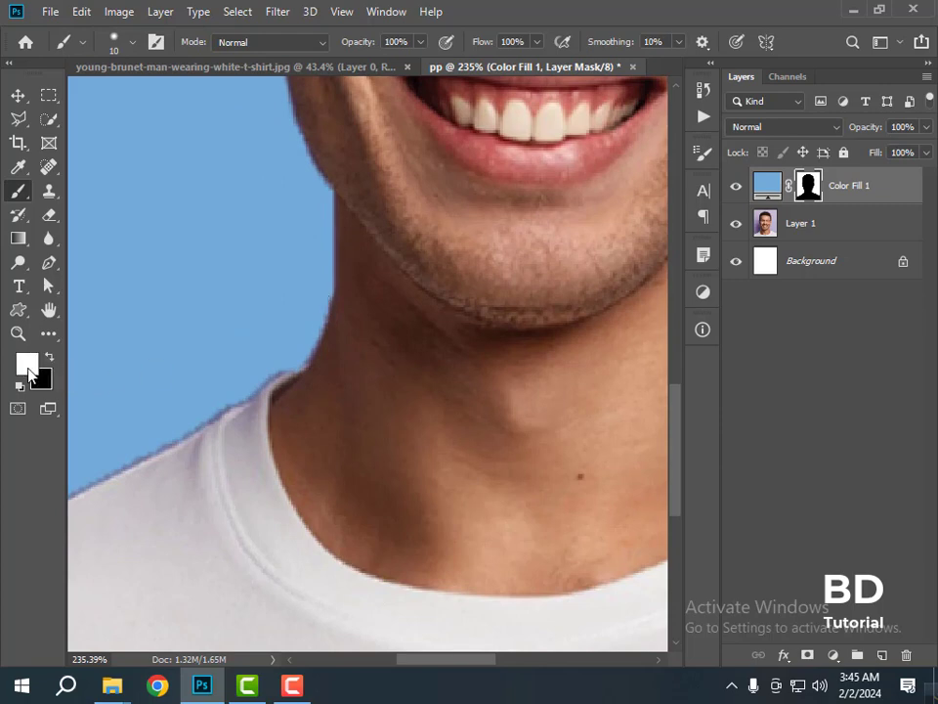
mouse_move(320, 294)
left_mouse_down()
mouse_move(304, 346)
mouse_move(266, 360)
mouse_move(278, 356)
left_mouse_up()
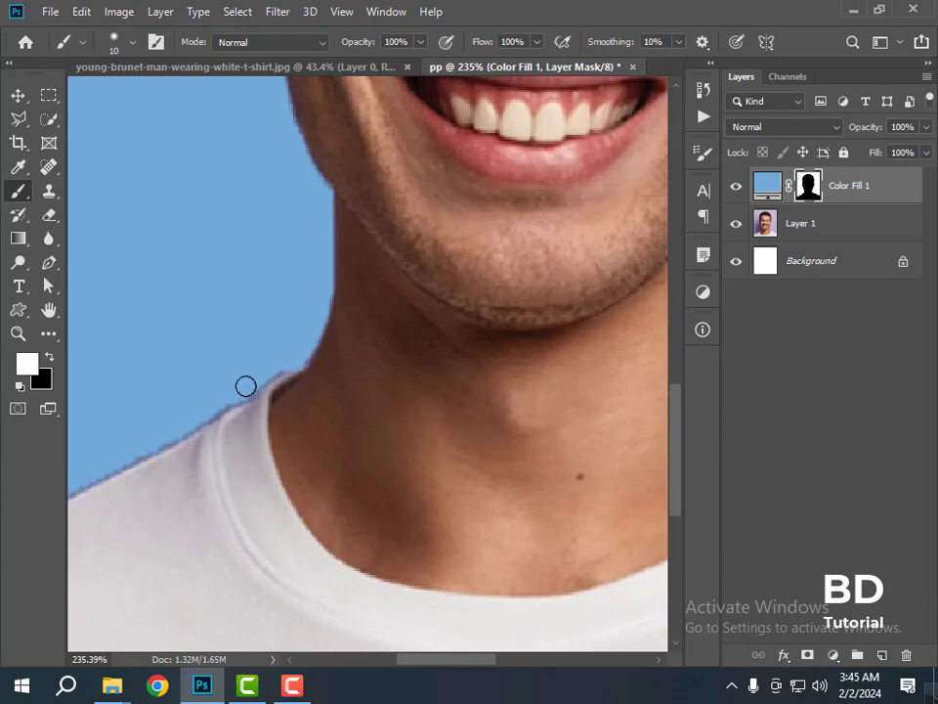
left_click_drag(252, 328, 329, 251)
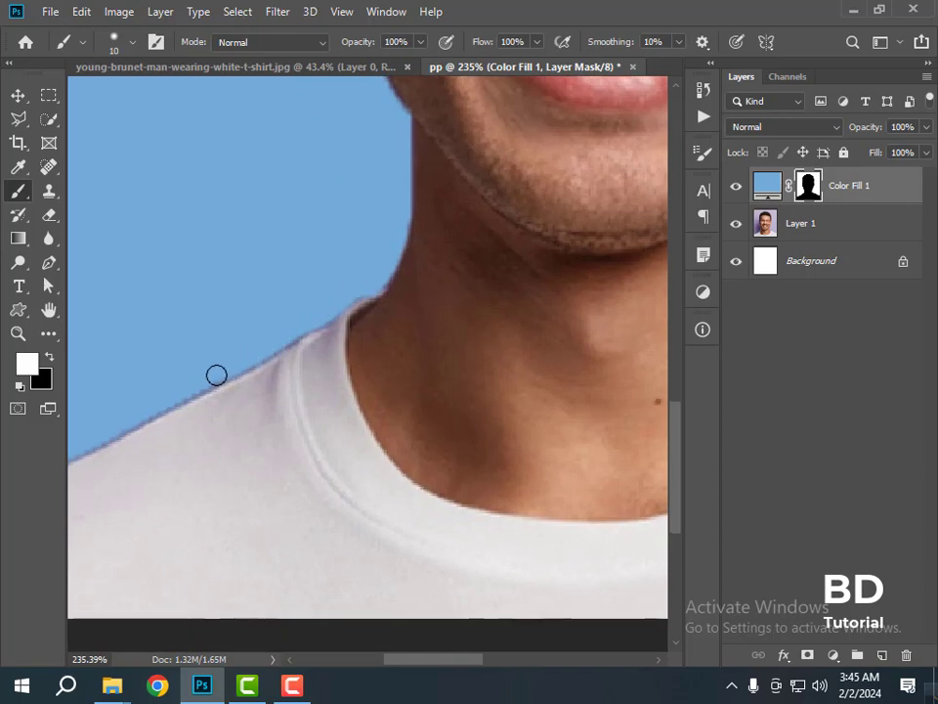
mouse_move(185, 294)
left_mouse_down()
mouse_move(293, 180)
mouse_move(102, 286)
mouse_move(140, 273)
left_mouse_up()
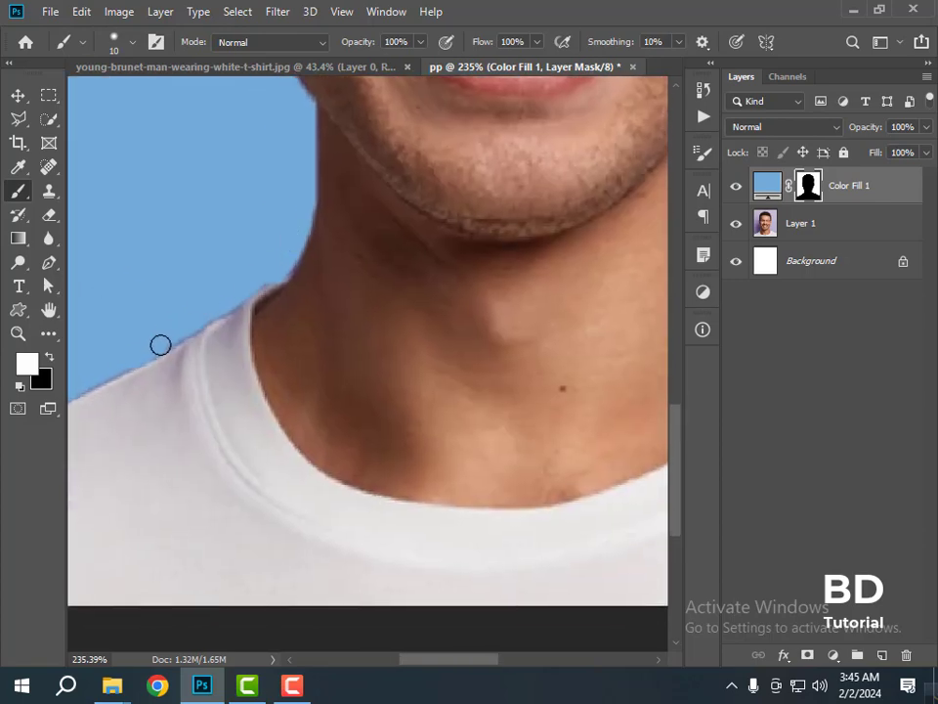
mouse_move(249, 288)
left_mouse_down()
mouse_move(240, 279)
mouse_move(214, 307)
left_mouse_up()
- Paint white on the fill mask along the opposite shoulder, and touch up its collar edge with black
mouse_move(510, 231)
left_mouse_down()
mouse_move(204, 251)
mouse_move(184, 161)
left_mouse_up()
left_click_drag(501, 284, 398, 251)
left_click_drag(351, 308, 578, 410)
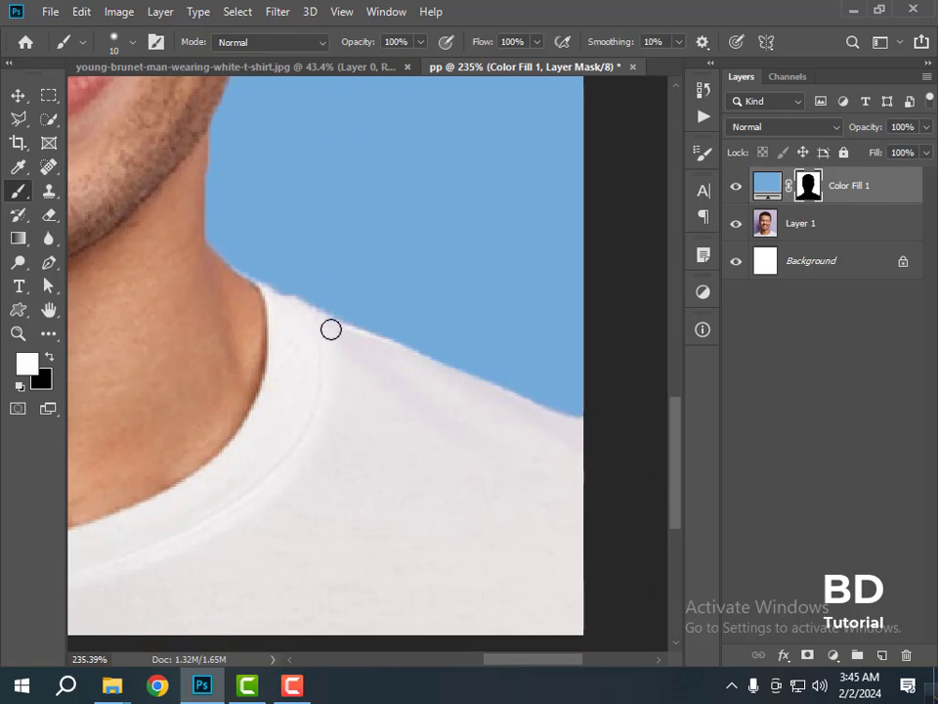
left_click(48, 355)
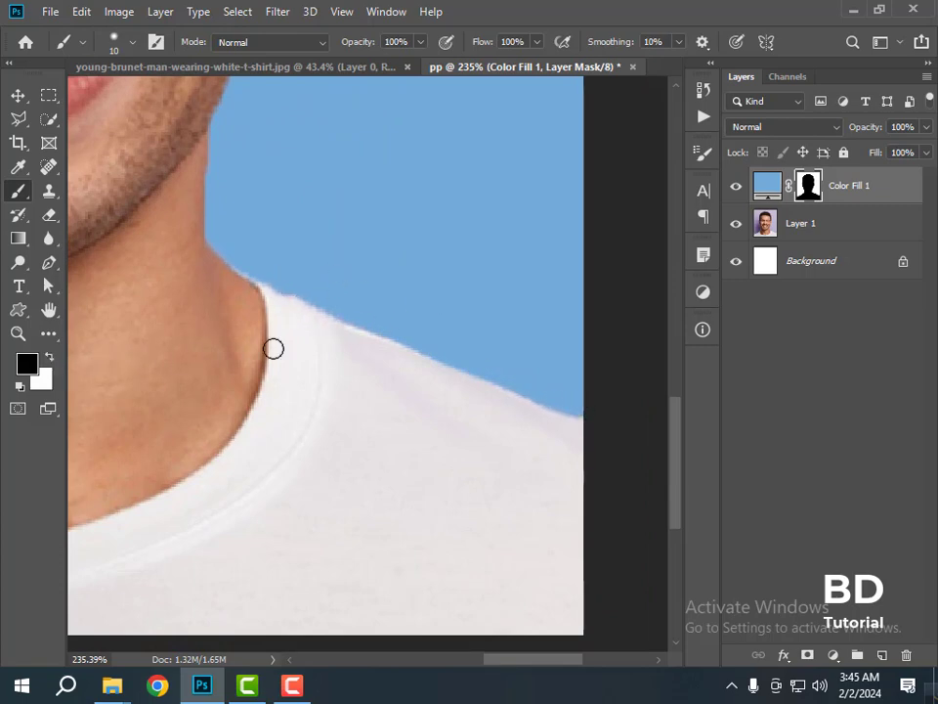
mouse_move(285, 297)
left_mouse_down()
mouse_move(265, 293)
mouse_move(275, 306)
left_mouse_up()
key("z")
mouse_move(360, 317)
left_mouse_down()
mouse_move(264, 291)
mouse_move(373, 335)
left_mouse_up()
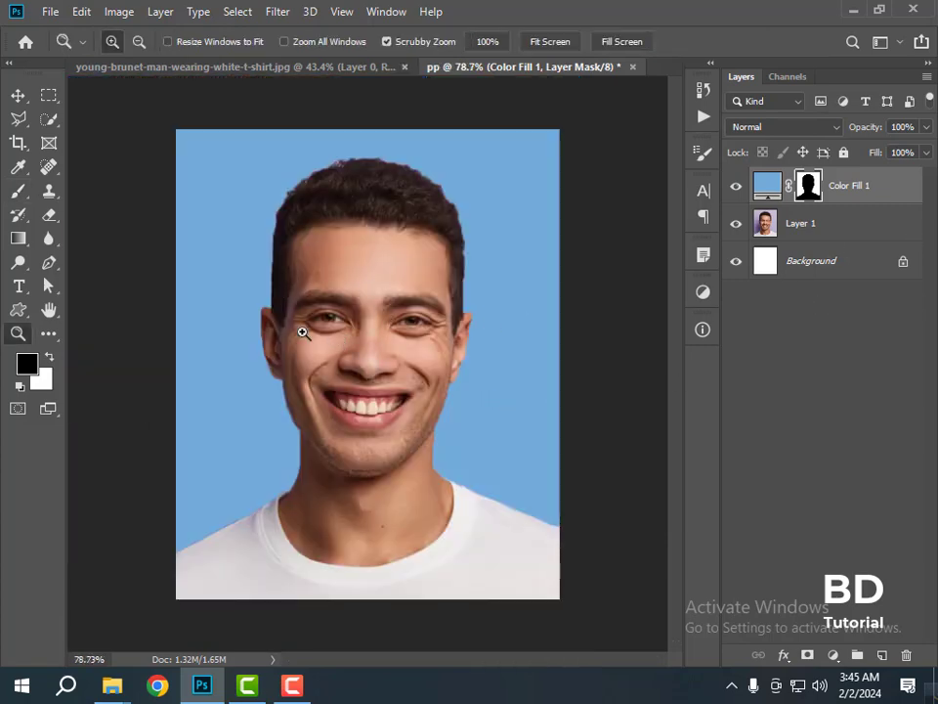
- Remove the dark spot from the forehead on Layer 1 with the Clone Stamp tool, sampling nearby clean skin
left_click_drag(335, 304, 390, 372)
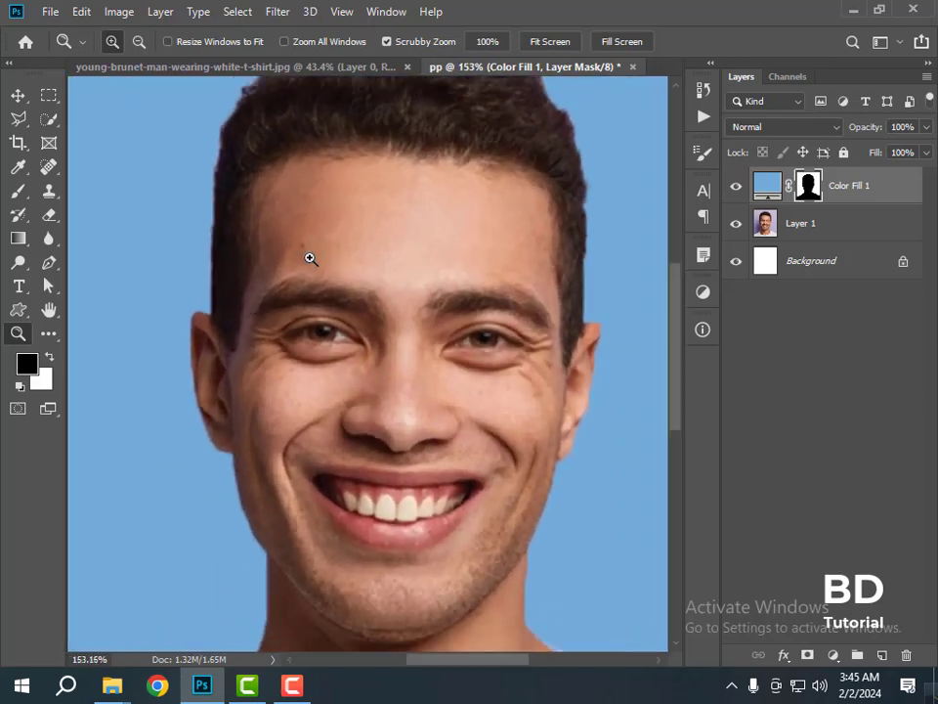
left_click_drag(332, 328, 365, 348)
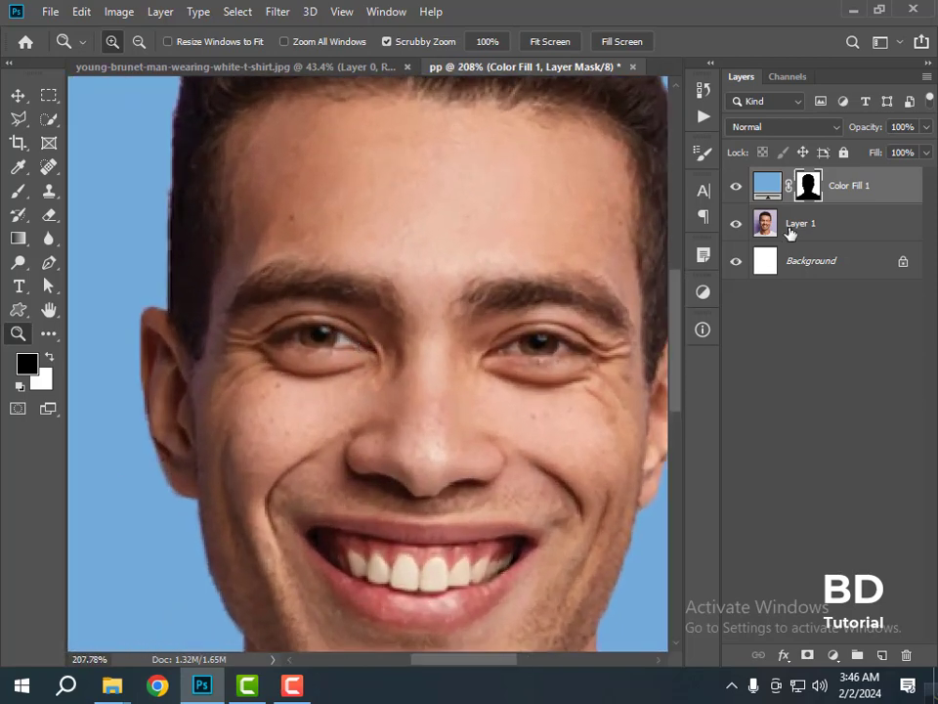
left_click(789, 227)
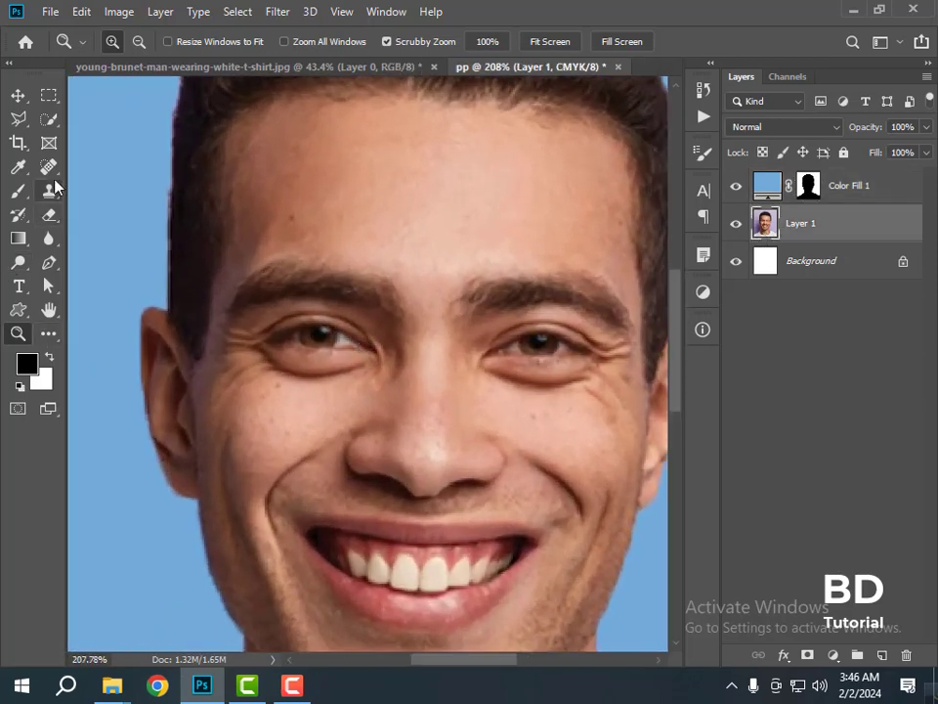
mouse_move(49, 190)
left_mouse_down()
mouse_move(130, 205)
mouse_move(129, 194)
left_mouse_up()
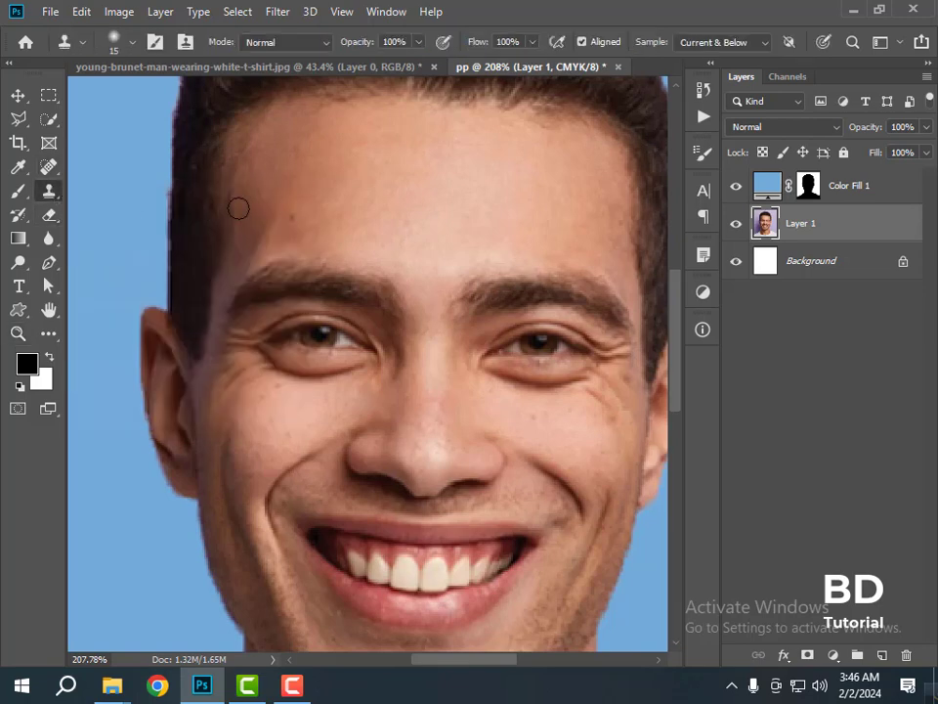
left_click(308, 202, "alt")
left_click(291, 218)
left_click(283, 404, "alt")
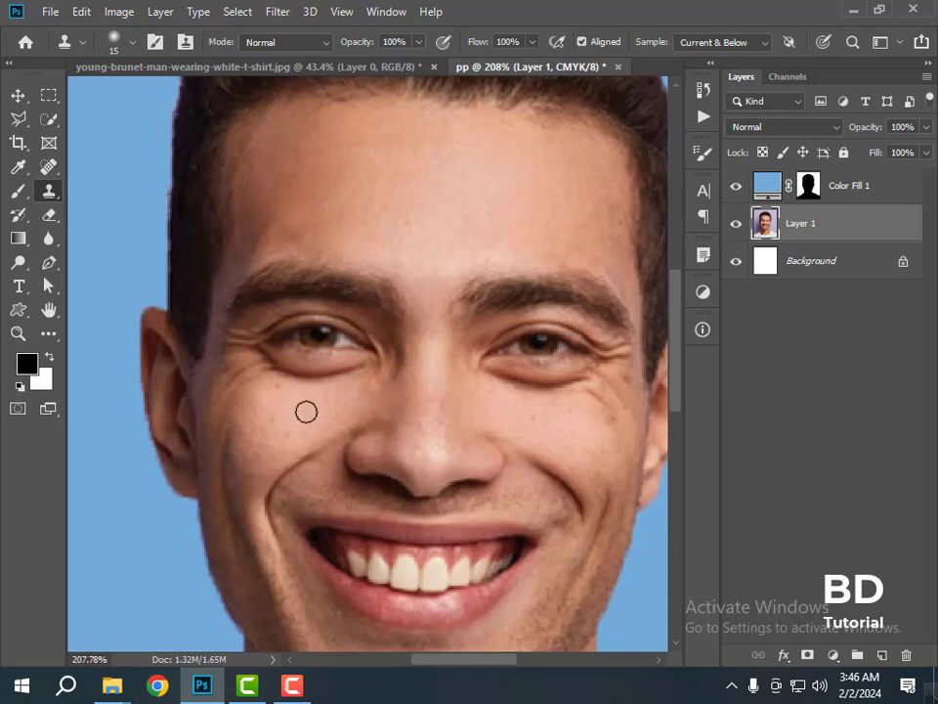
- Remove the small spots on the cheek beneath the eye on the image's left side with the Spot Healing Brush
left_click(52, 172)
right_click(52, 171)
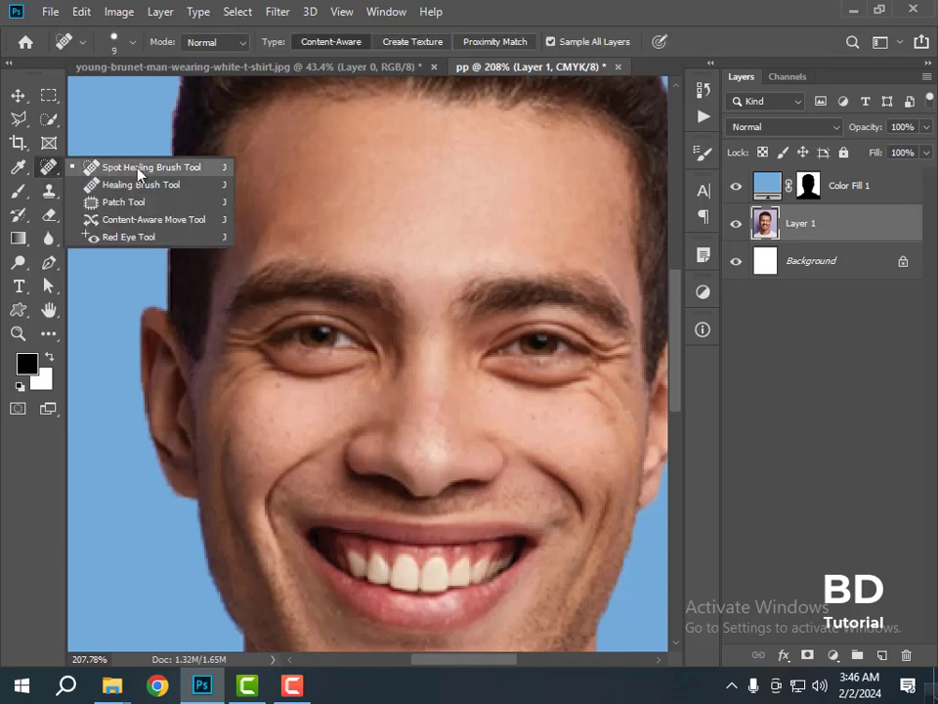
left_click(138, 168)
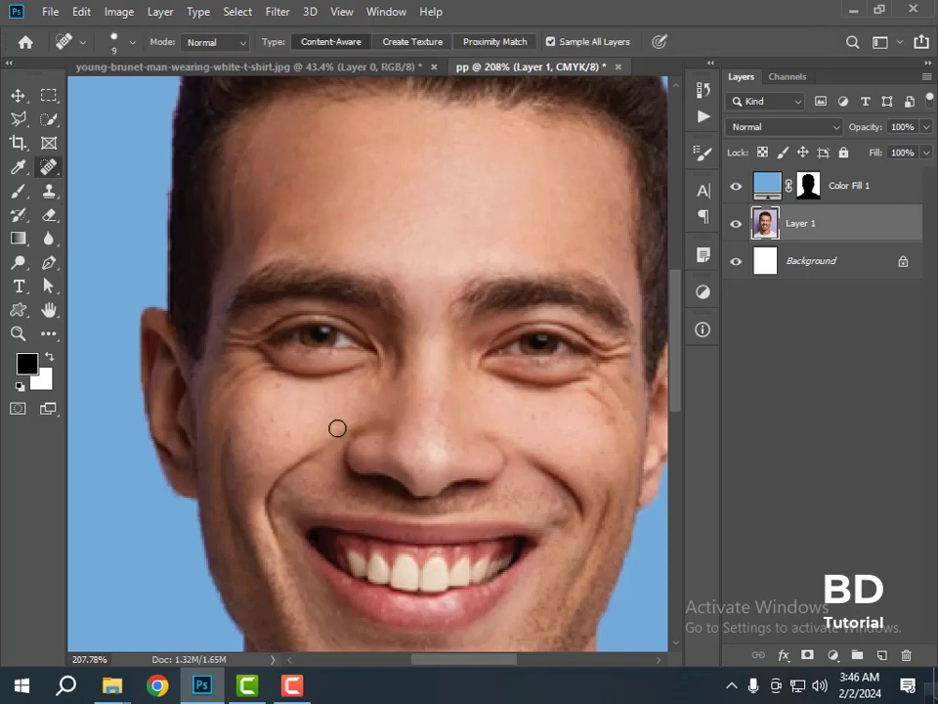
left_click(273, 420)
left_click(275, 387)
key("z")
left_click_drag(473, 446, 398, 451)
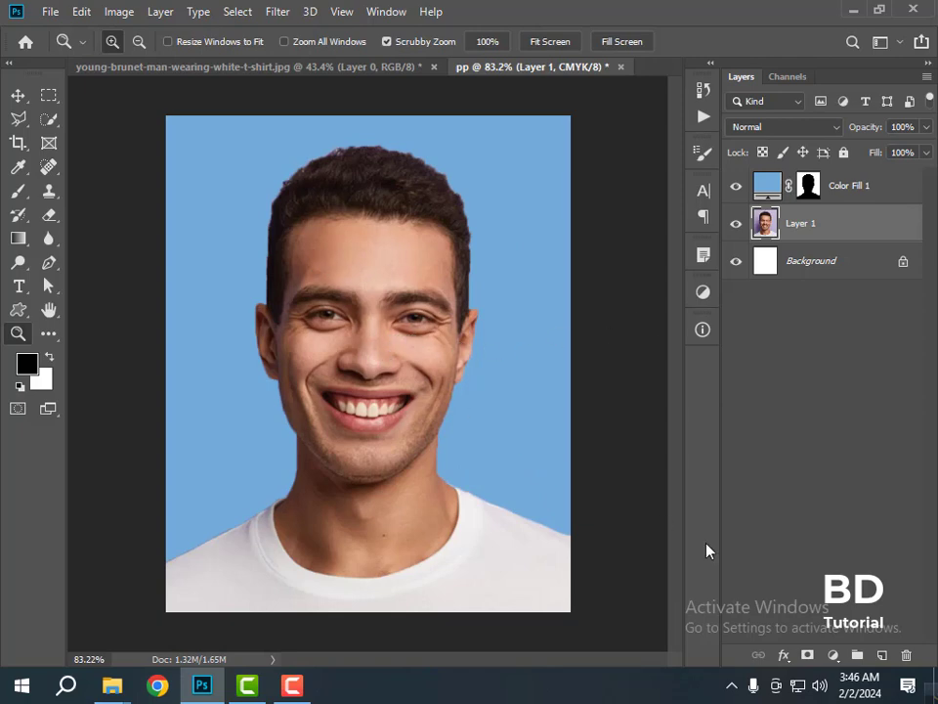
- Brighten the man with a Curves adjustment layer above Layer 1, moving a curve point to input 64, output 55
left_click(834, 655)
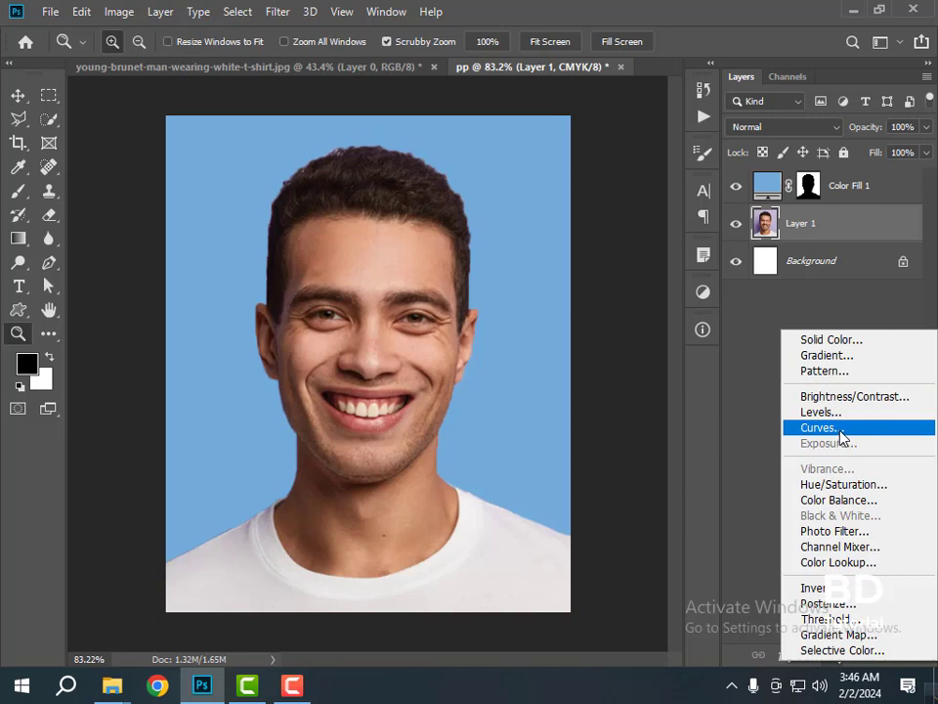
left_click(843, 427)
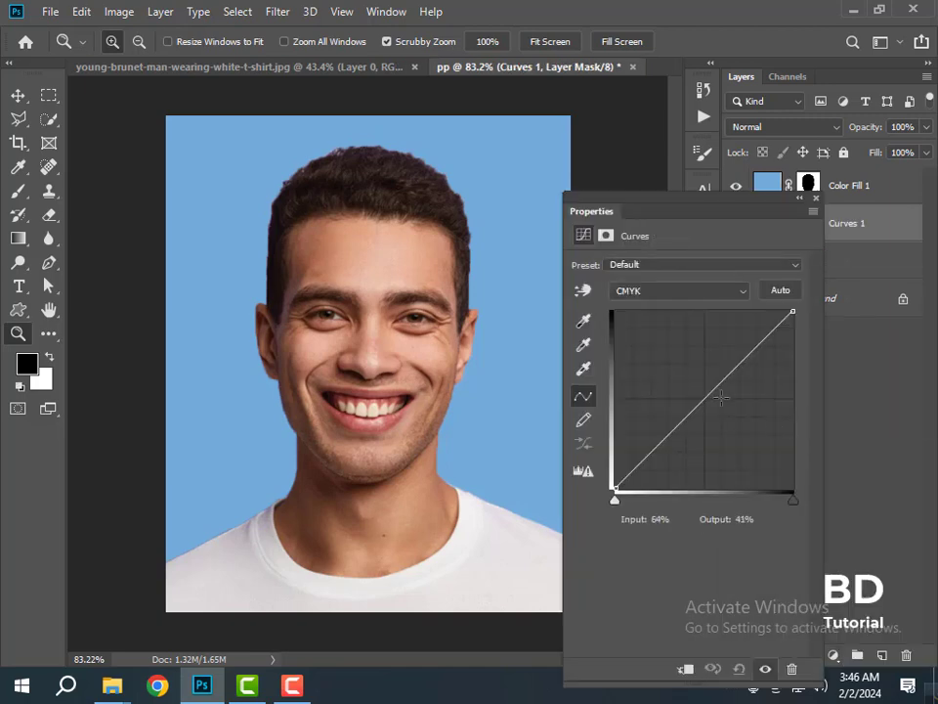
left_click_drag(721, 382, 729, 390)
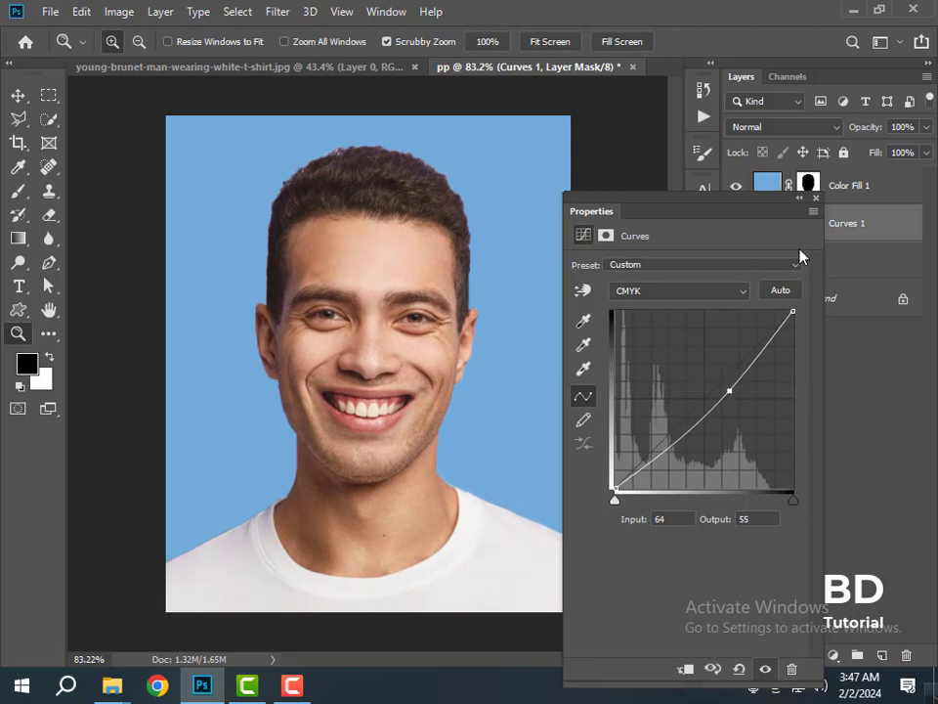
left_click(816, 201)
- Stamp all visible layers into a new layer above Color Fill 1, and hide the merged copy
left_click(841, 190)
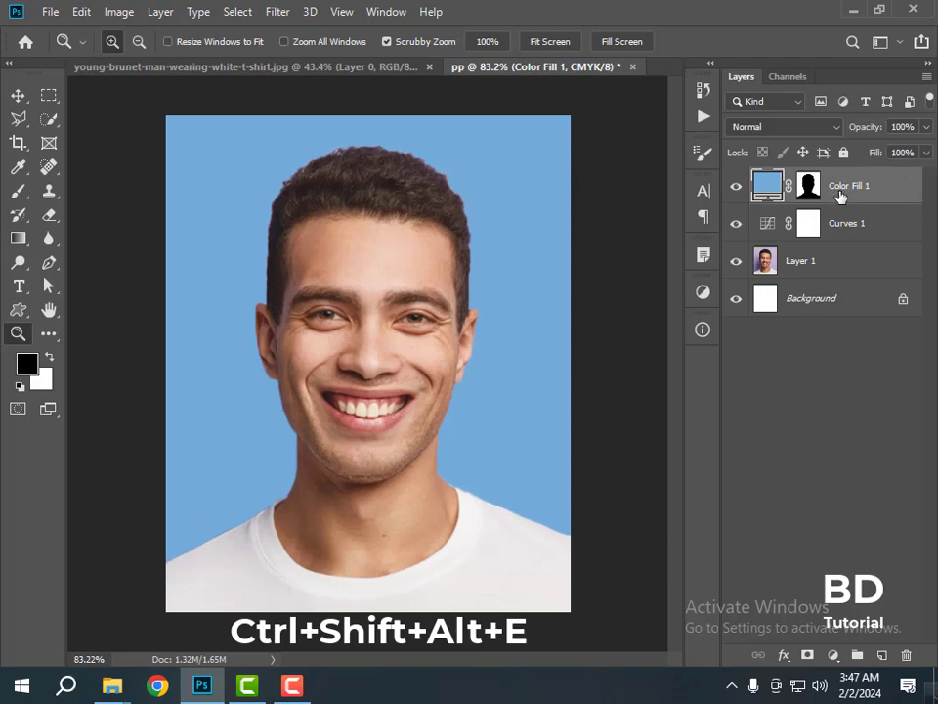
key("ctrl+shift+alt+e")
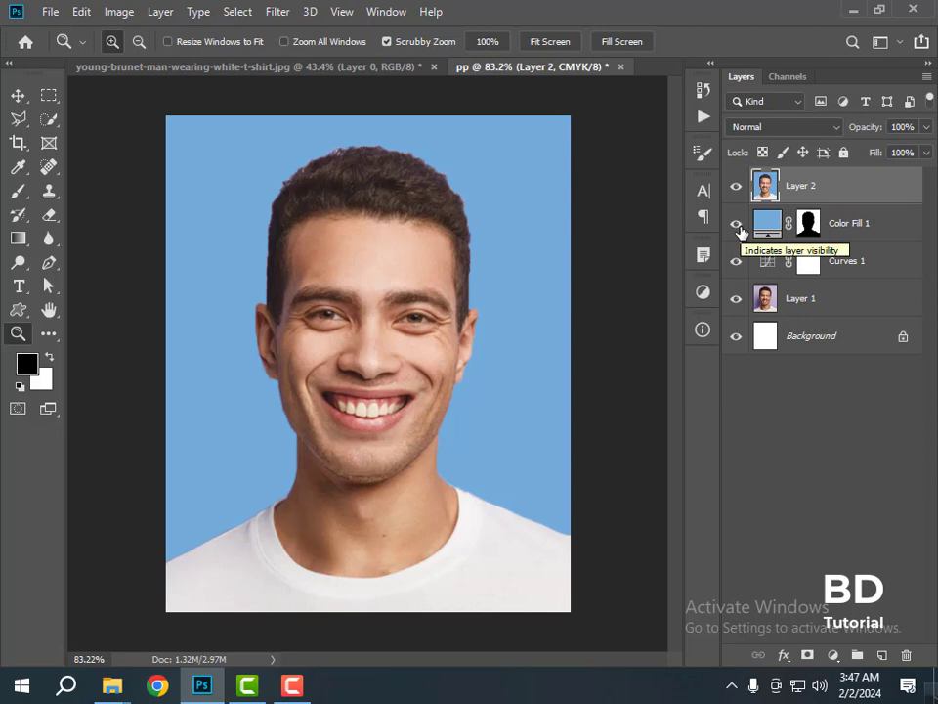
left_click(736, 186)
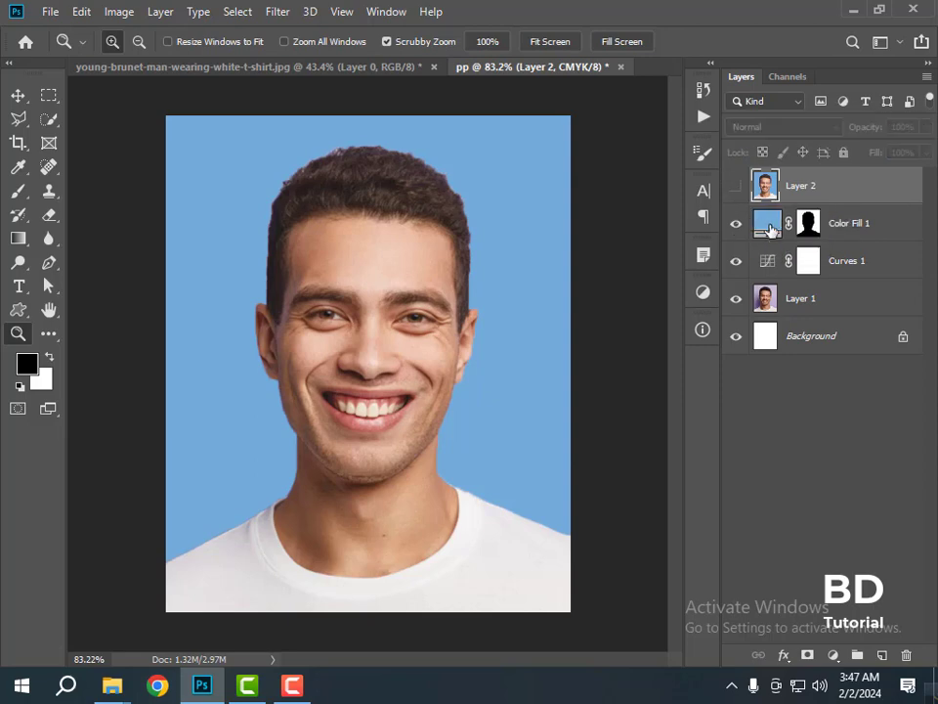
- Change the Color Fill 1 background color to green (#33db8a)
double_click(769, 225)
mouse_move(586, 184)
left_mouse_down()
mouse_move(519, 130)
mouse_move(492, 77)
mouse_move(618, 147)
mouse_move(608, 147)
mouse_move(566, 73)
left_mouse_up()
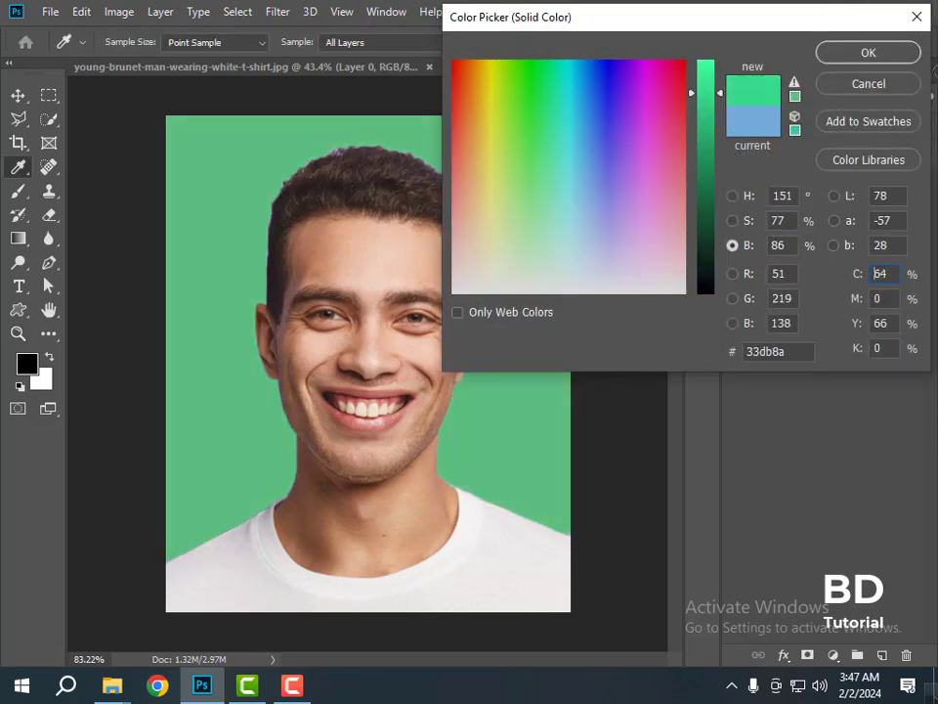
left_click(878, 52)
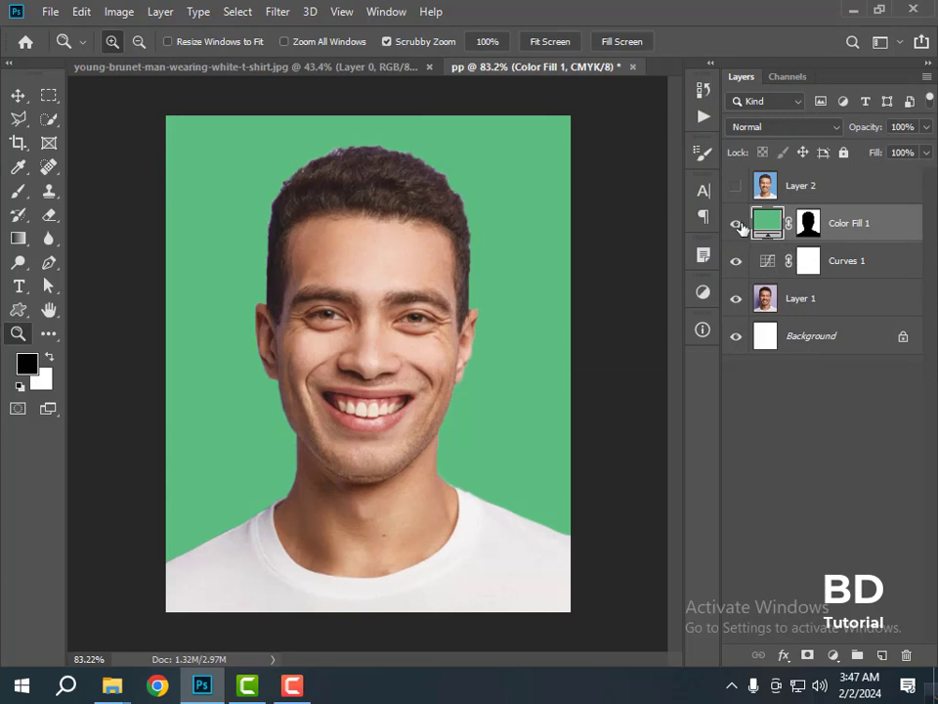
- Hide Color Fill 1, Curves 1, Layer 1 and the Background, and show only the merged Layer 2
left_click_drag(740, 228, 741, 268)
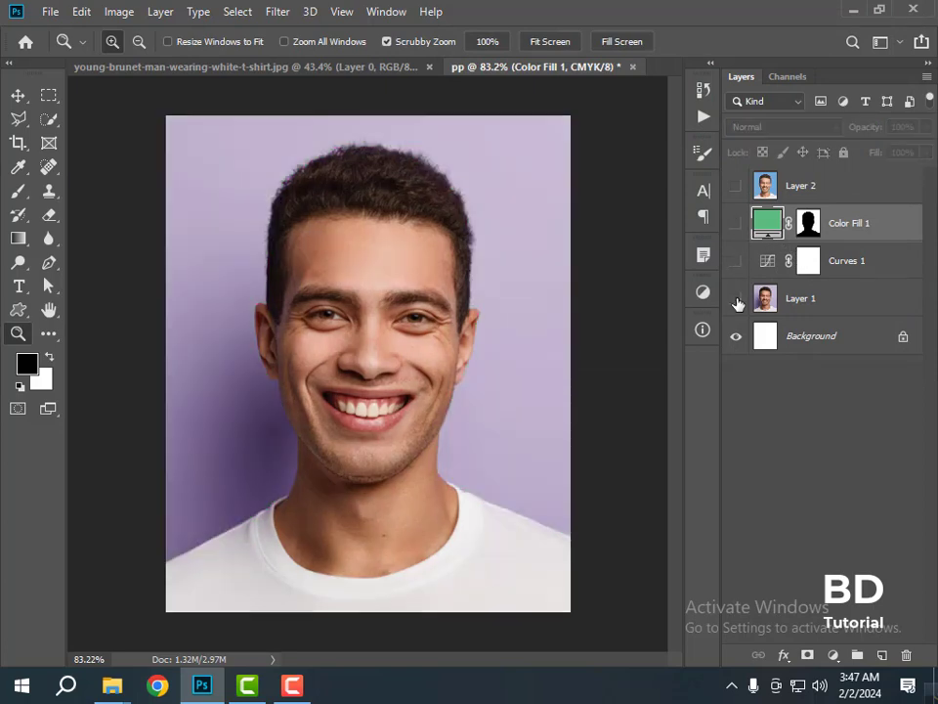
left_click(737, 300)
left_click(735, 336)
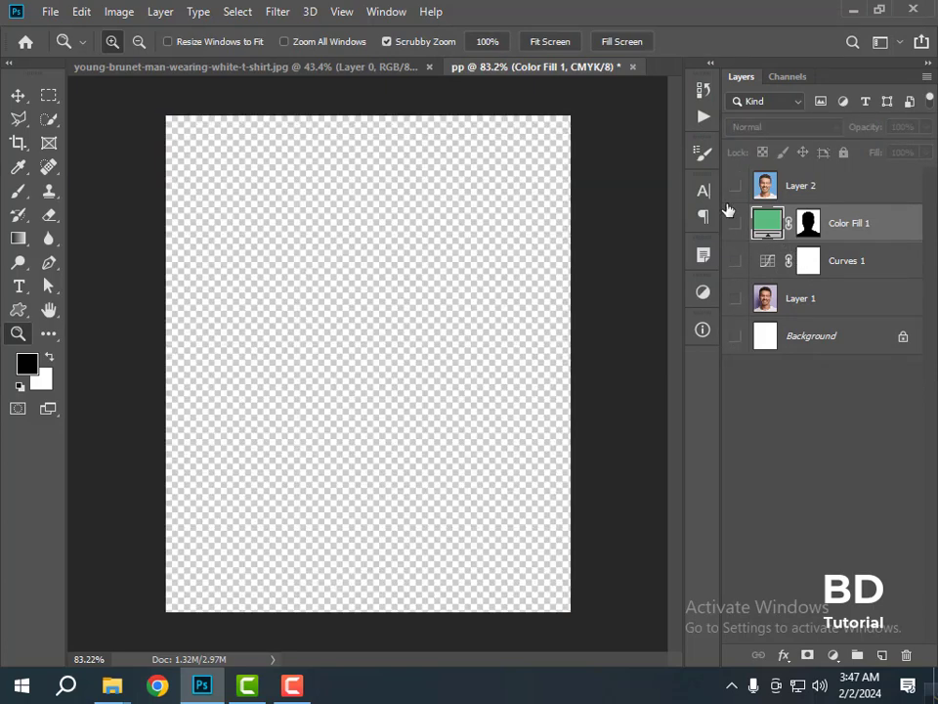
left_click(737, 187)
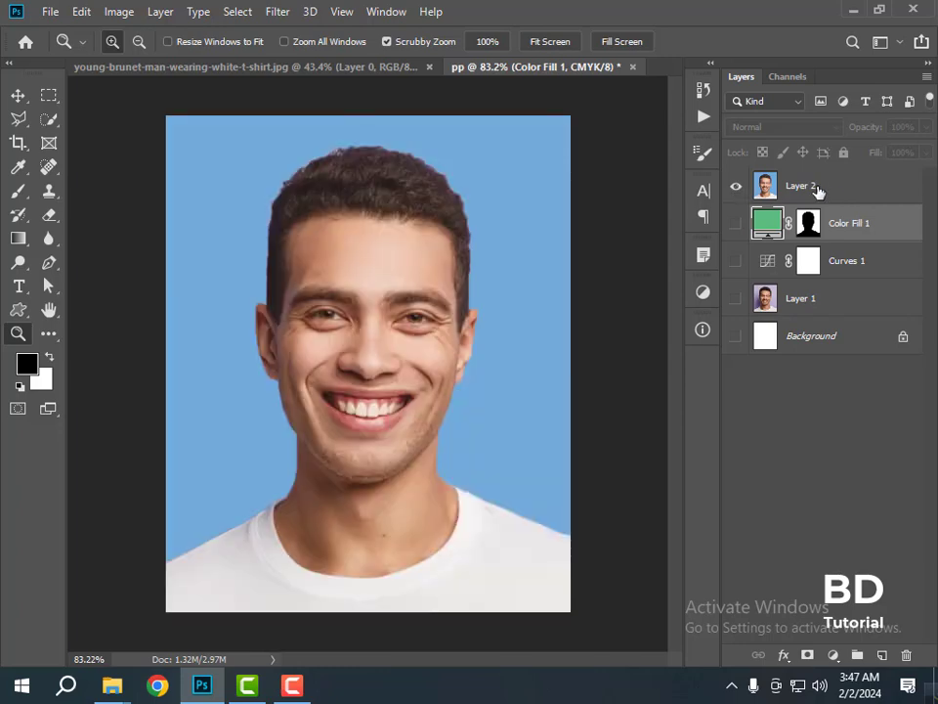
- Rename the merged Layer 2 as PP
left_click(810, 189)
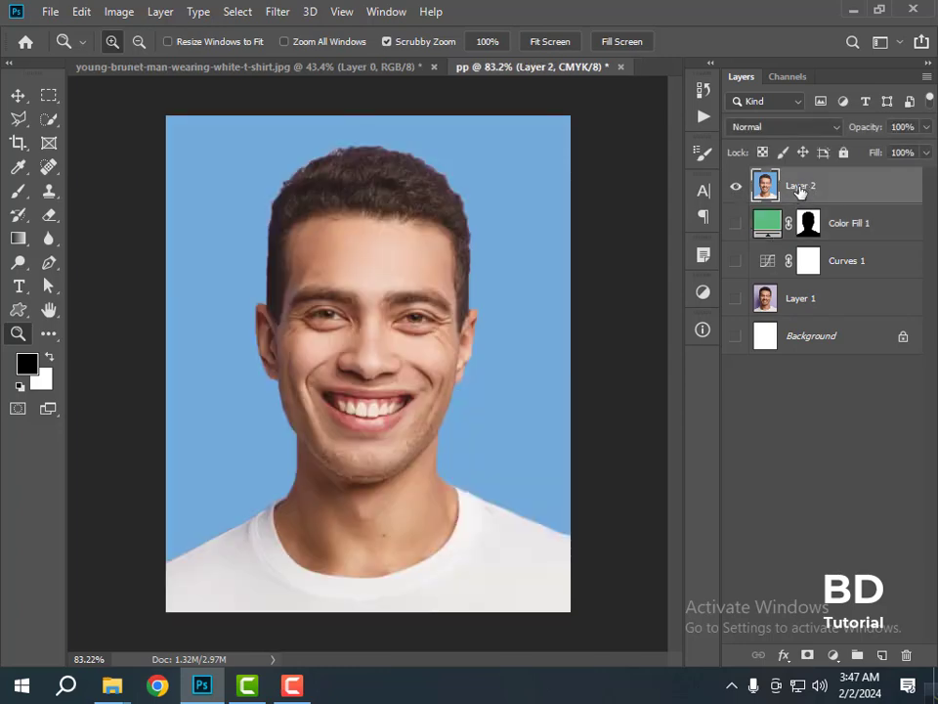
double_click(811, 188)
type("pp")
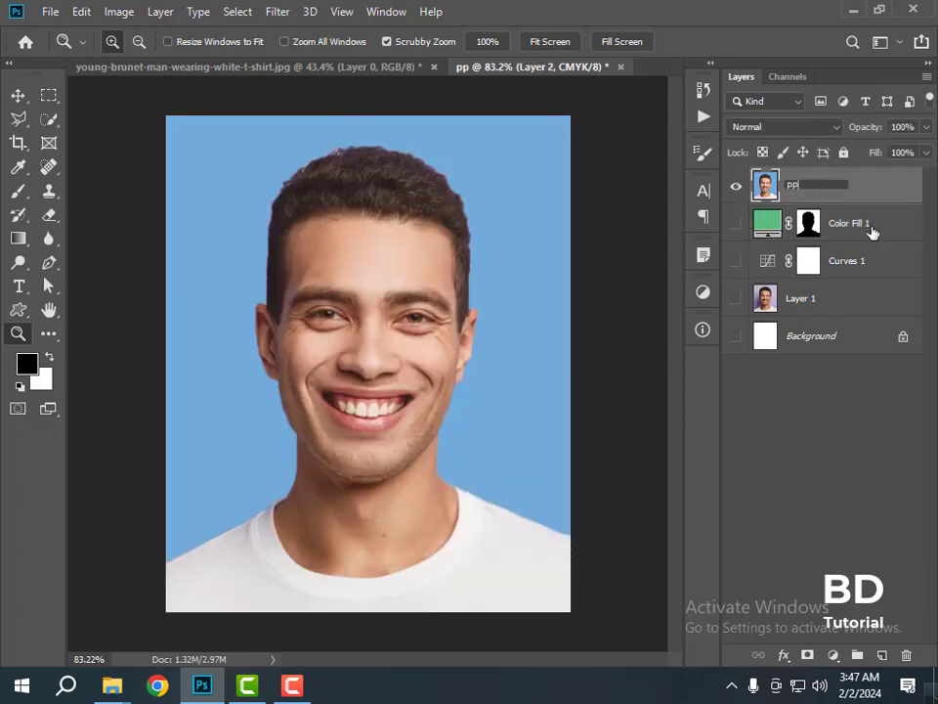
key("Return")
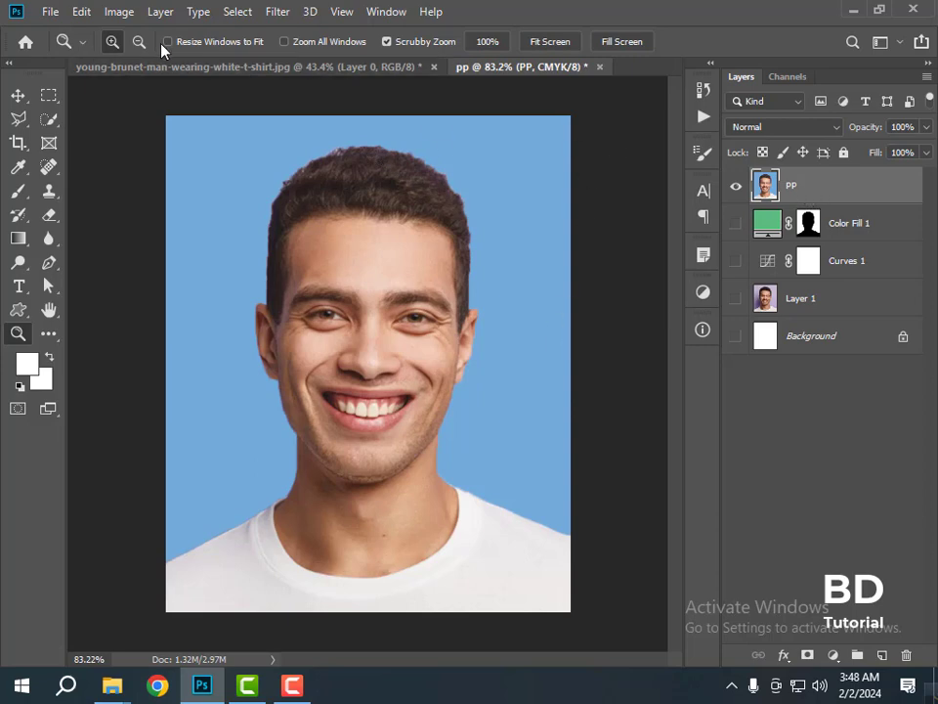
- Try a 30 px white stroke inside the edges of the PP layer, and undo it
left_click(81, 11)
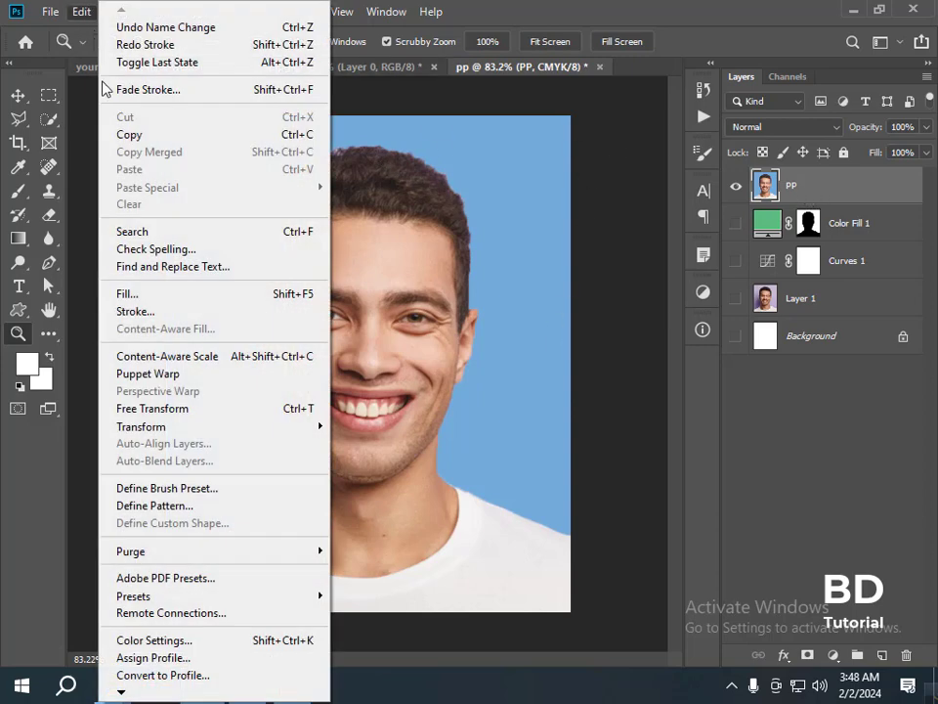
left_click(135, 310)
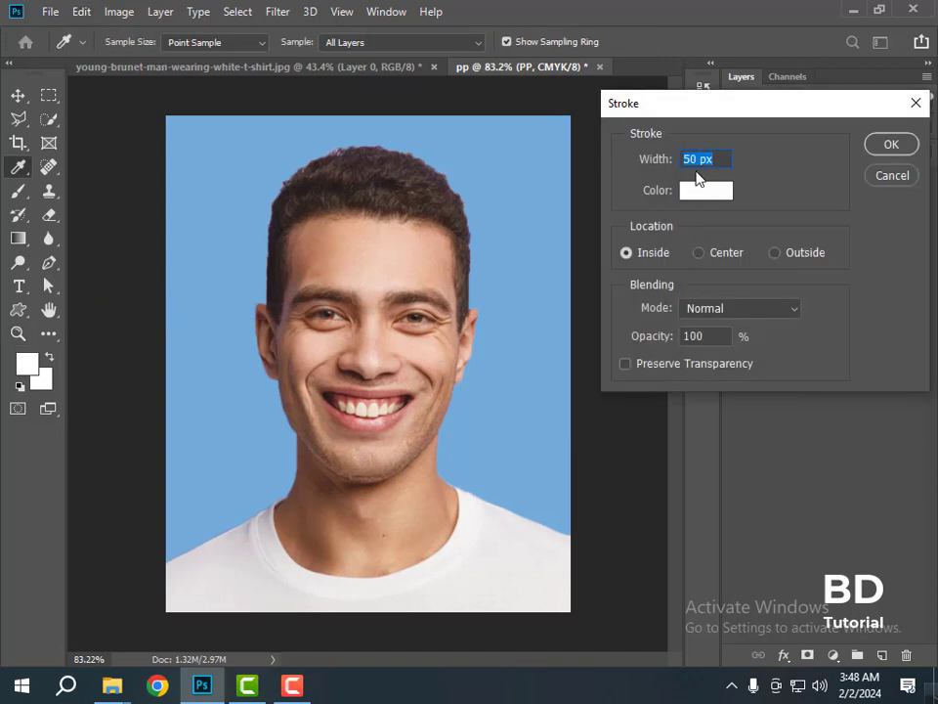
left_click(696, 158)
type("30")
left_click(711, 195)
left_click(671, 276)
left_click(671, 292)
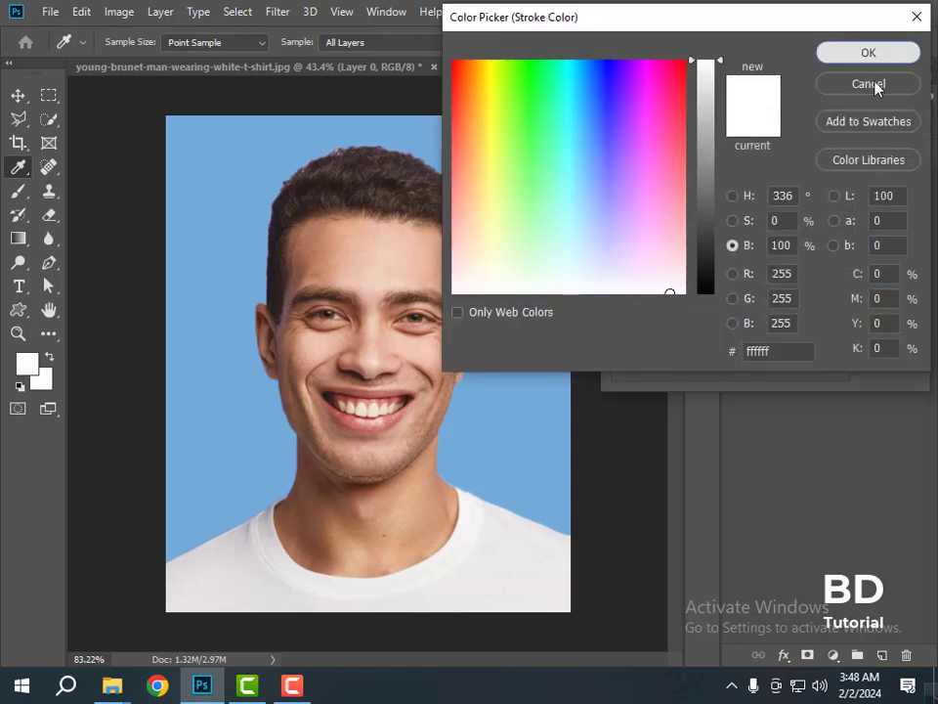
left_click(868, 84)
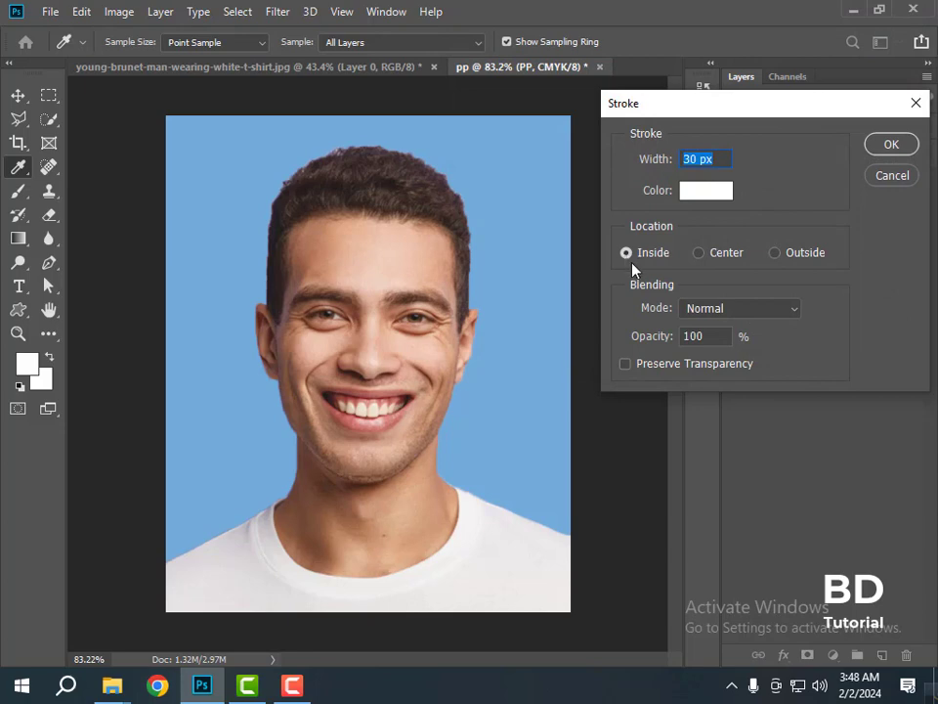
left_click(899, 149)
key("z")
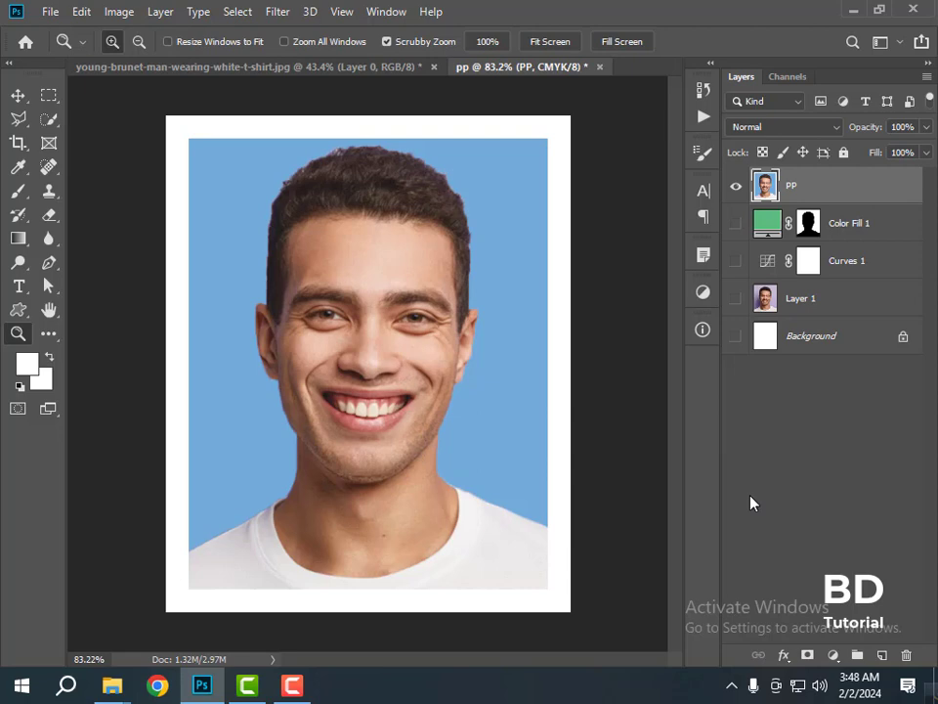
key("ctrl+z")
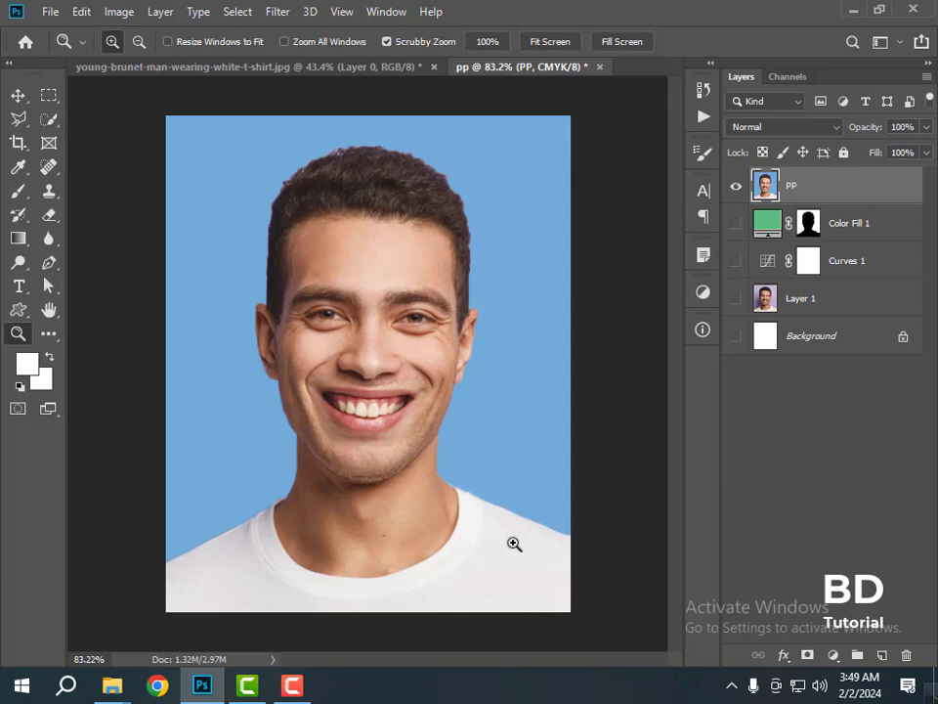
- Create a new document from the A4 print preset, 210 × 297 mm at 300 pixels/inch in RGB Color
left_click(47, 12)
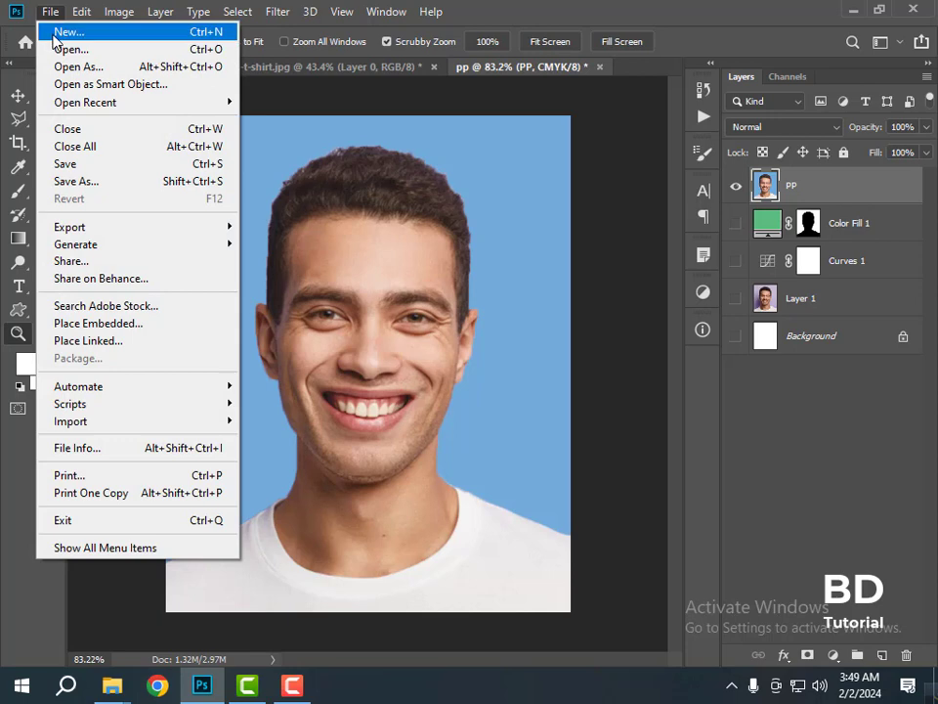
left_click(52, 36)
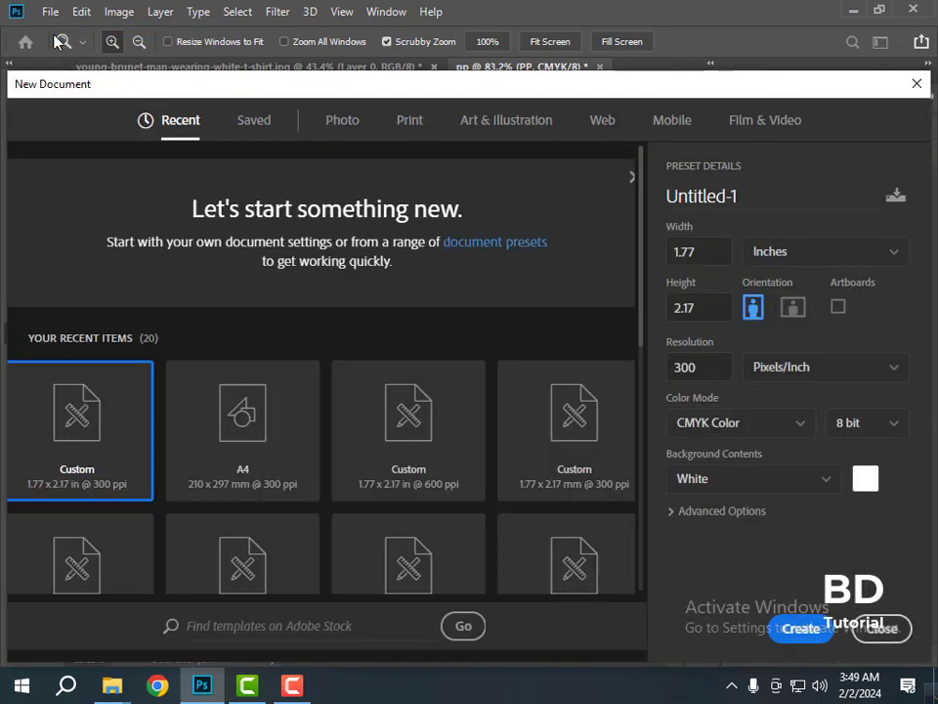
left_click(411, 123)
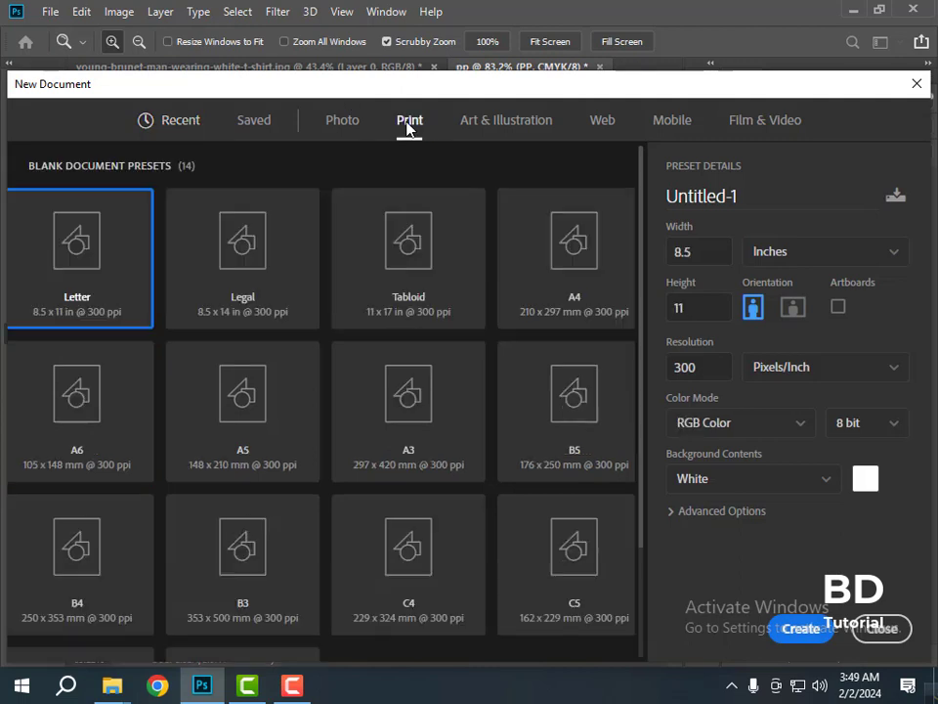
left_click(574, 286)
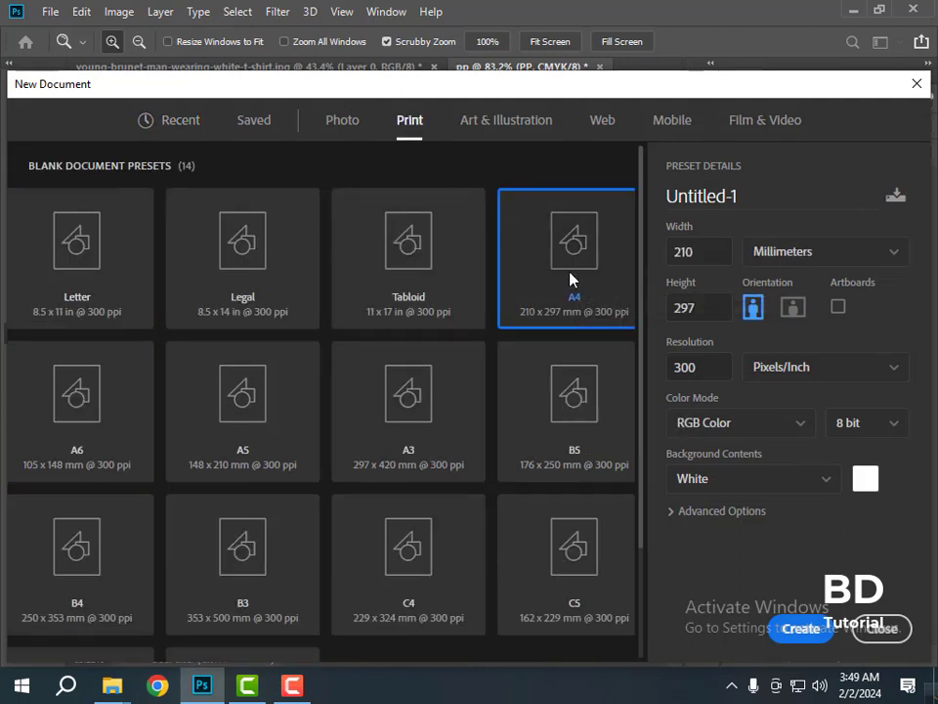
left_click(801, 629)
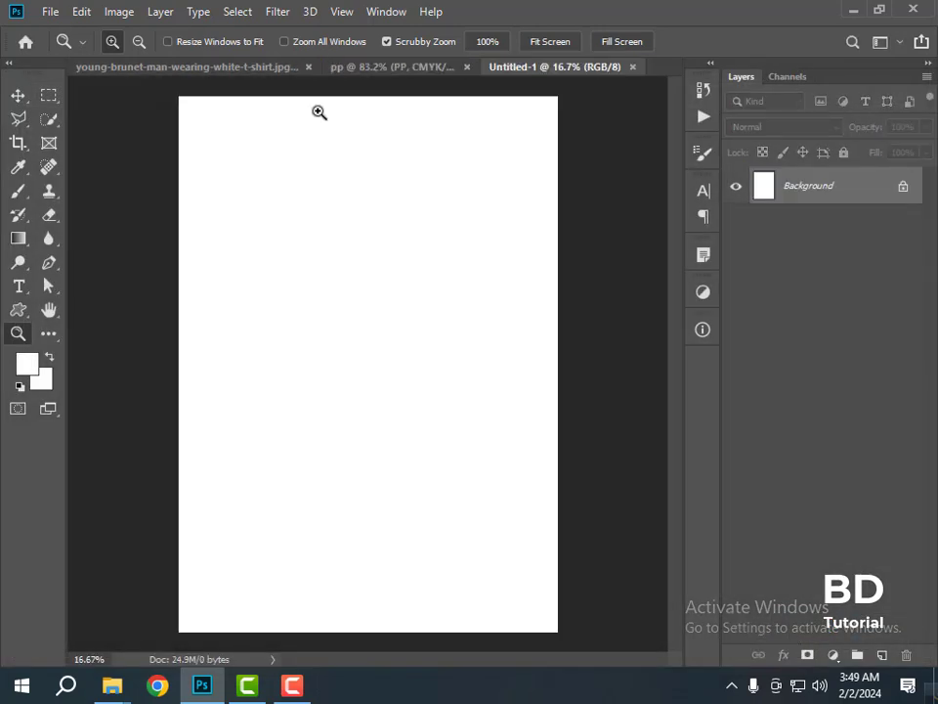
- Copy the PP layer from the pp document into the blank A4 document
left_click(380, 69)
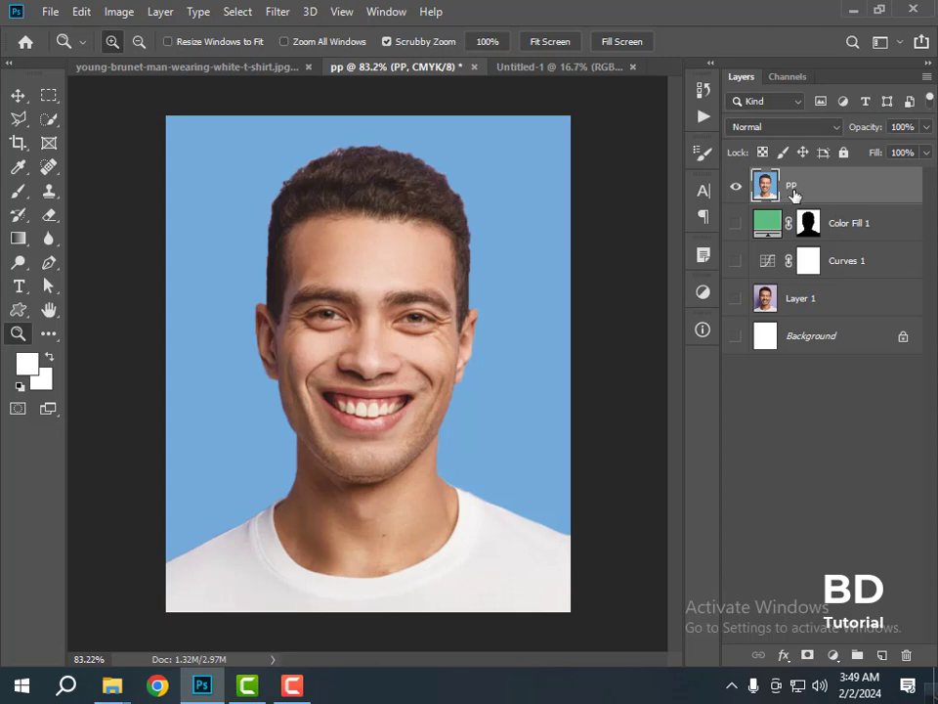
left_click(17, 96)
left_click_drag(336, 331, 284, 216)
- Position the photo in the A4 page's upper-left corner, leaving a narrow margin
key("z")
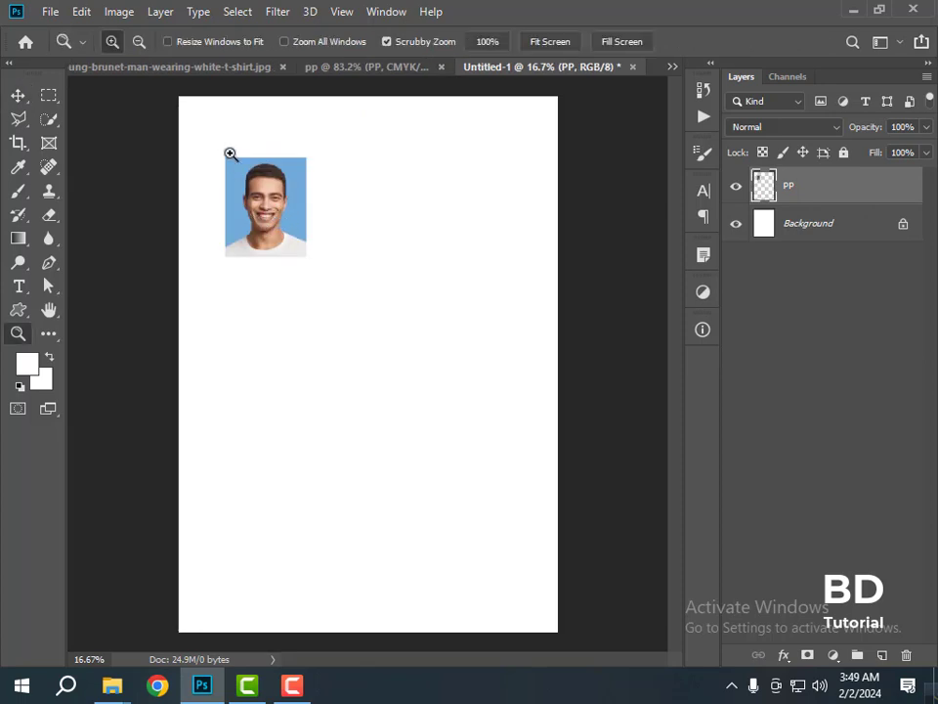
left_click_drag(231, 154, 534, 348)
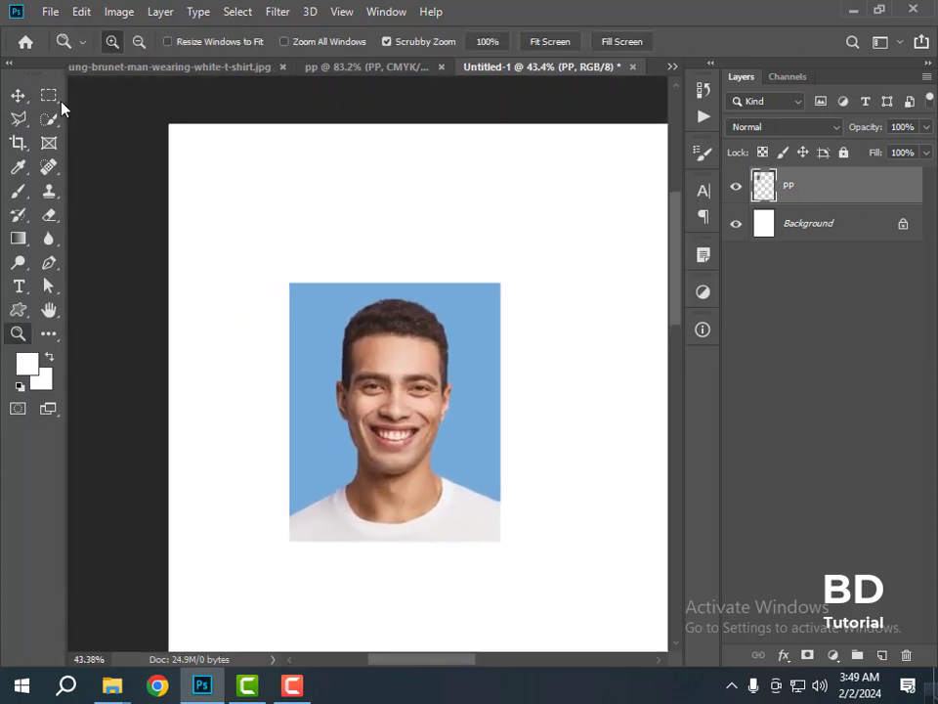
left_click(17, 94)
left_click_drag(321, 350, 261, 256)
- Duplicate the corner photo three times across the page to make an evenly spaced row of four
key("z")
left_click_drag(485, 339, 295, 243)
left_click(17, 95)
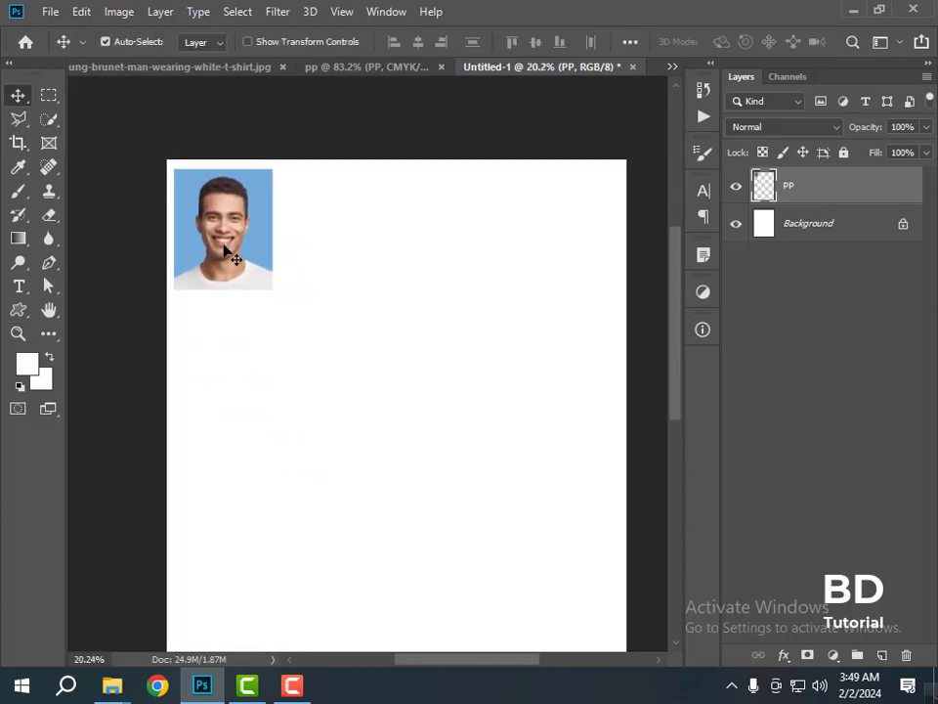
left_click_drag(224, 252, 553, 271)
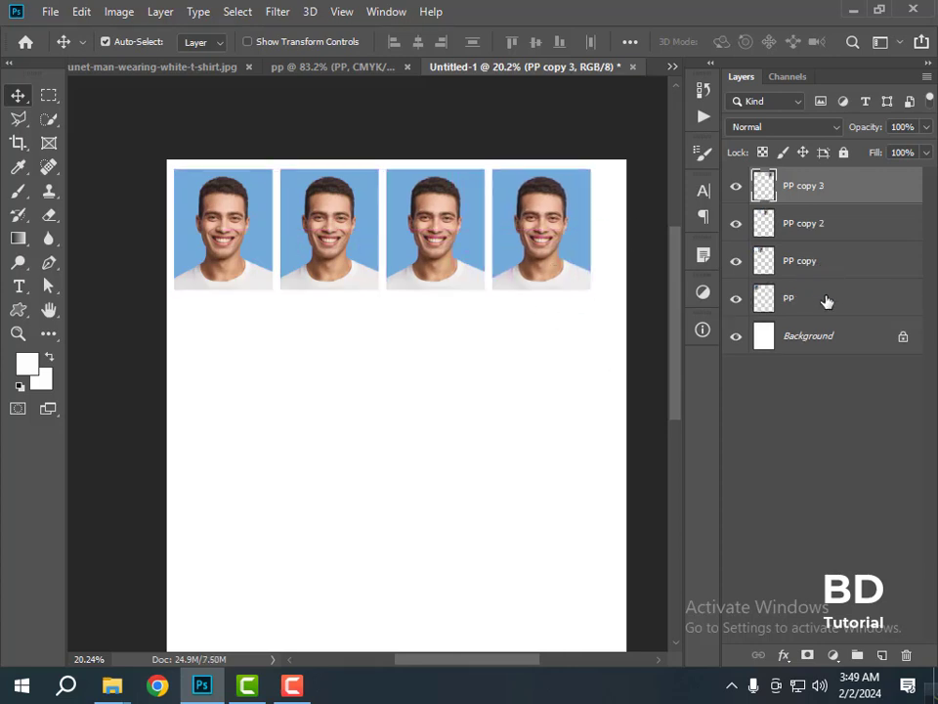
- Select all four photo layers and duplicate the row three times downward, making four evenly spaced rows
left_click(827, 299, "shift")
left_click_drag(442, 285, 450, 418)
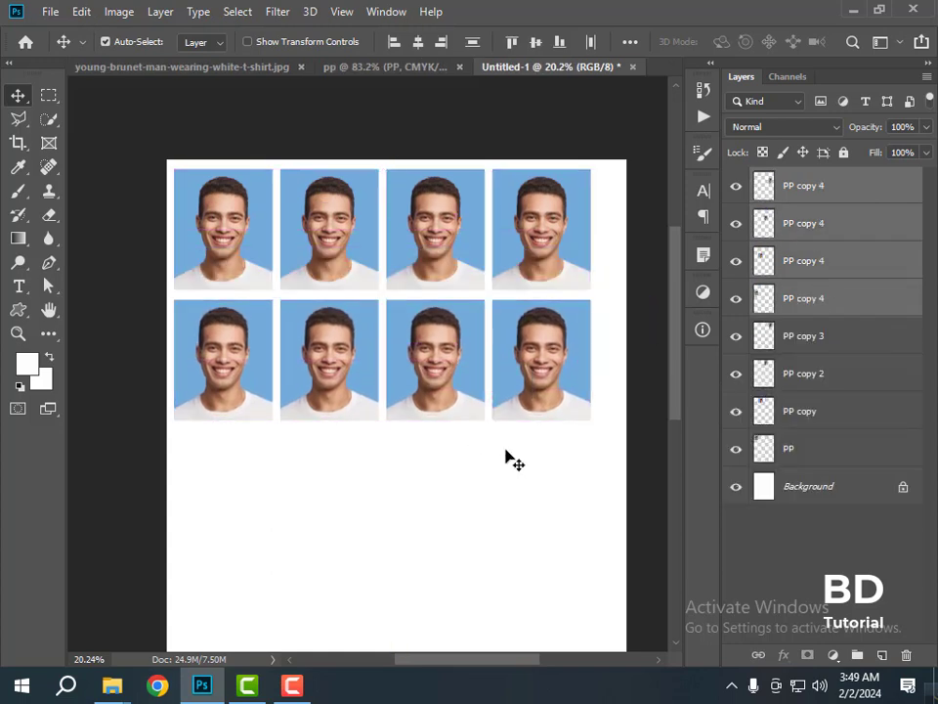
scroll(590, 391, "down", 1)
left_click_drag(476, 390, 452, 490)
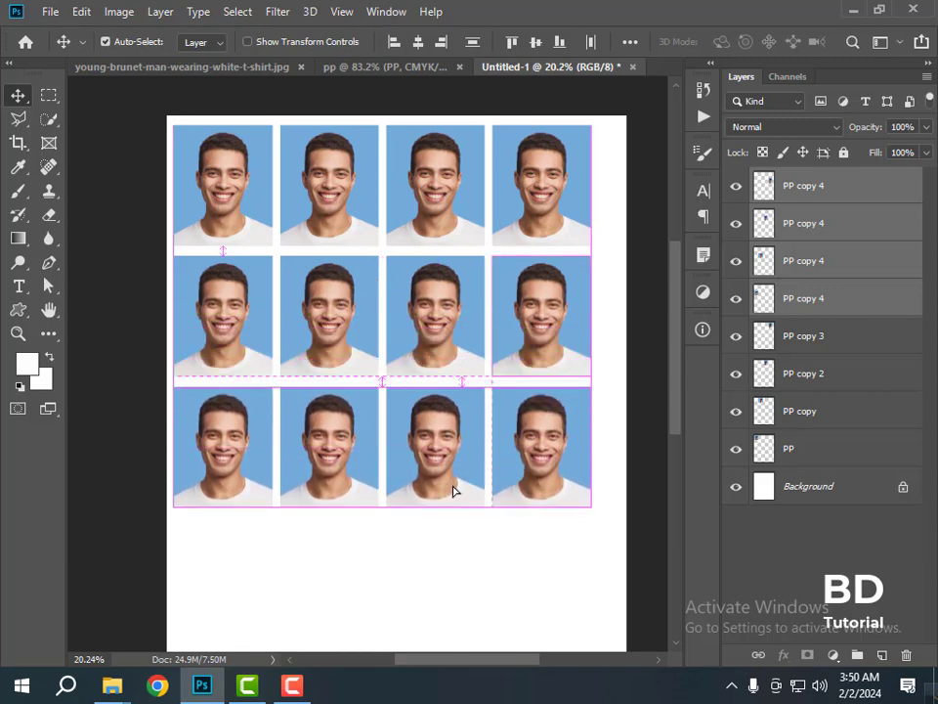
scroll(480, 445, "down", 3)
left_click_drag(443, 399, 469, 523)
scroll(498, 498, "up", 2)
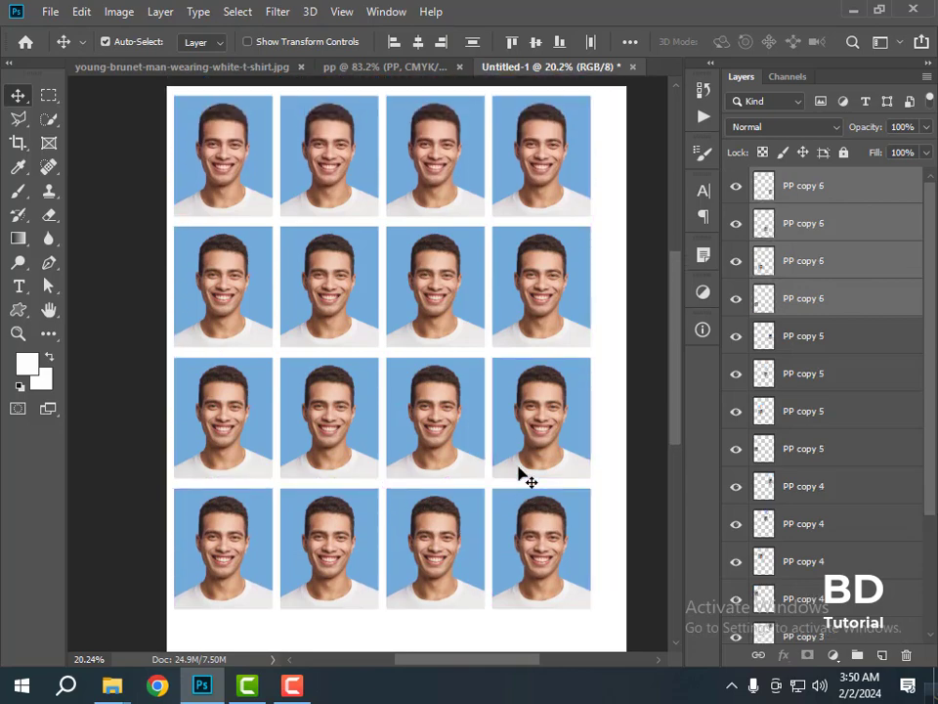
- In the print settings, turn off centered positioning and set the top position to 0 cm
left_click(51, 11)
left_click(73, 476)
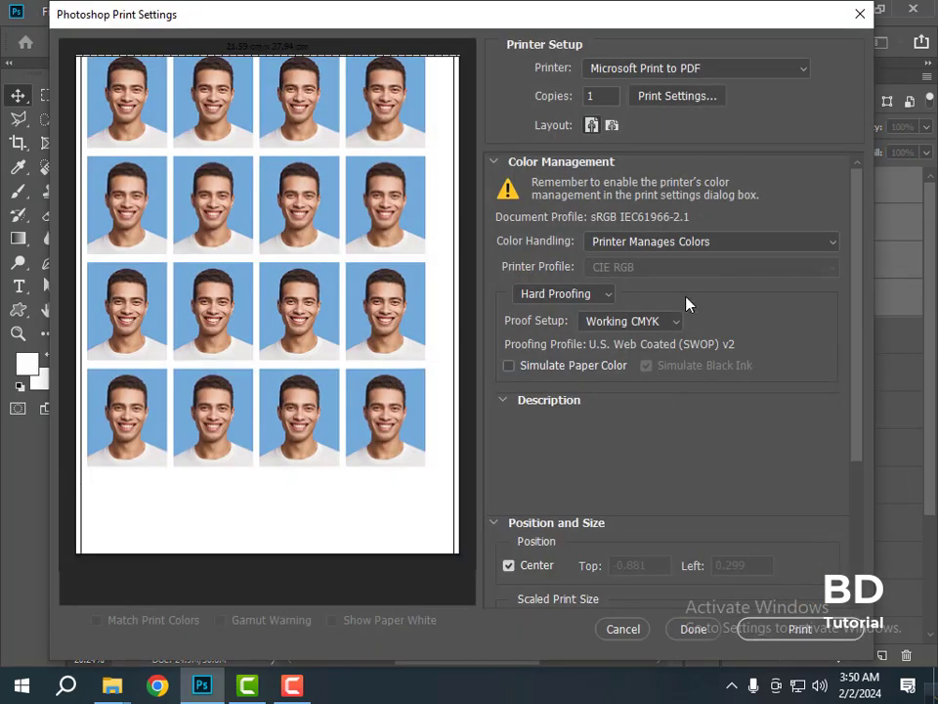
left_click(607, 296)
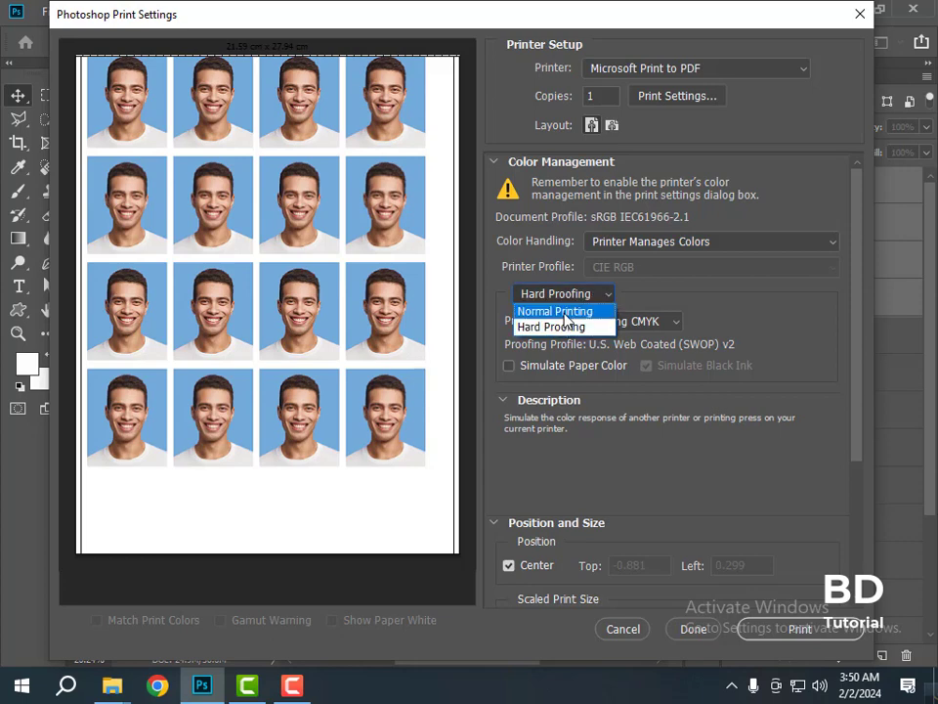
left_click(608, 297)
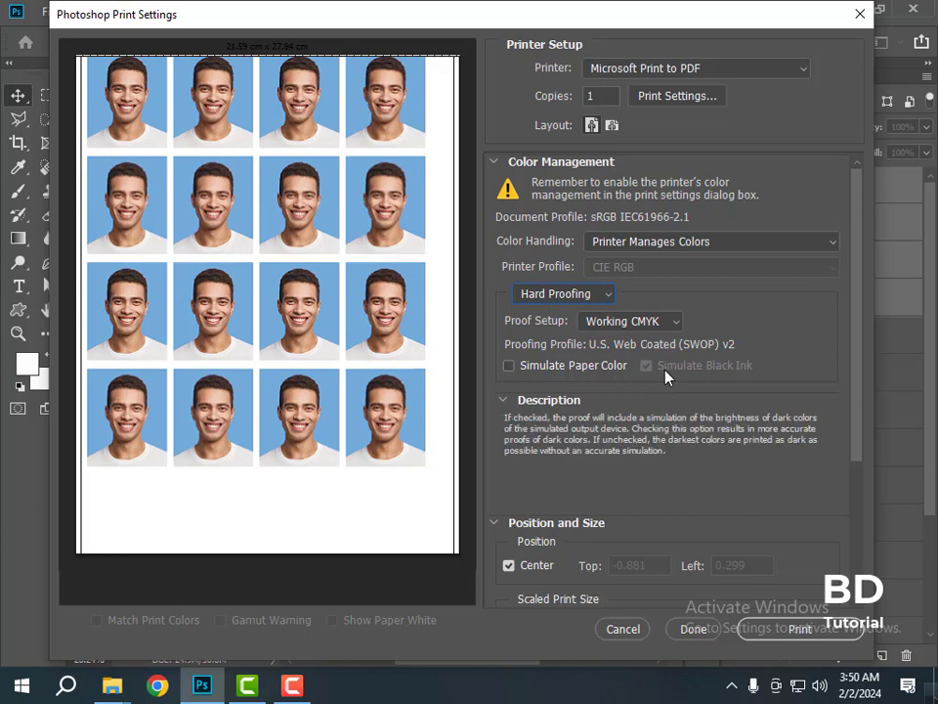
scroll(664, 377, "down", 1)
scroll(664, 377, "down", 1)
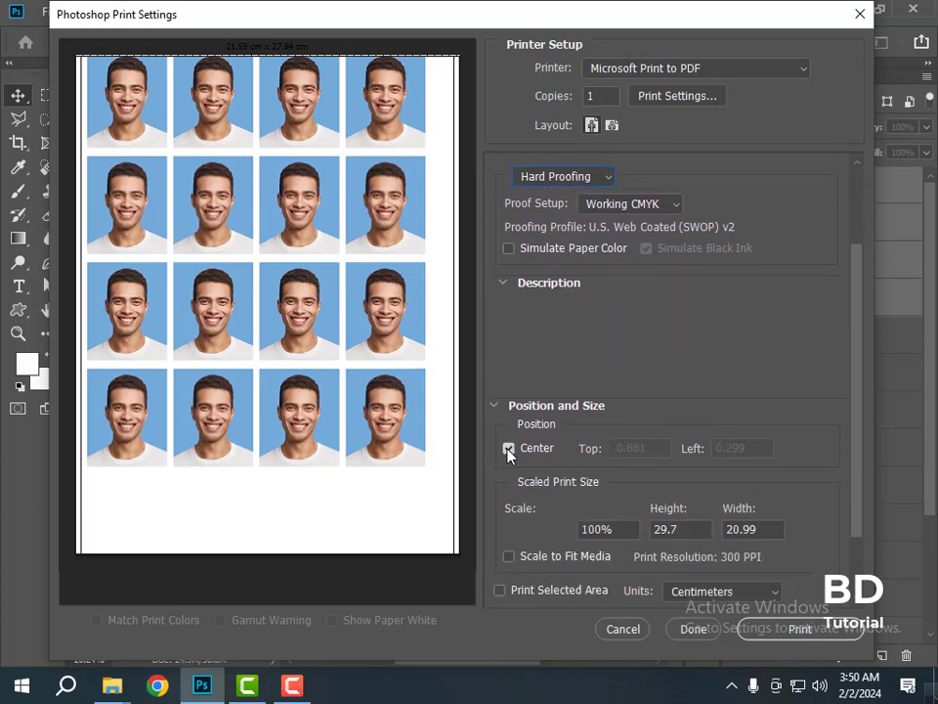
left_click(509, 450)
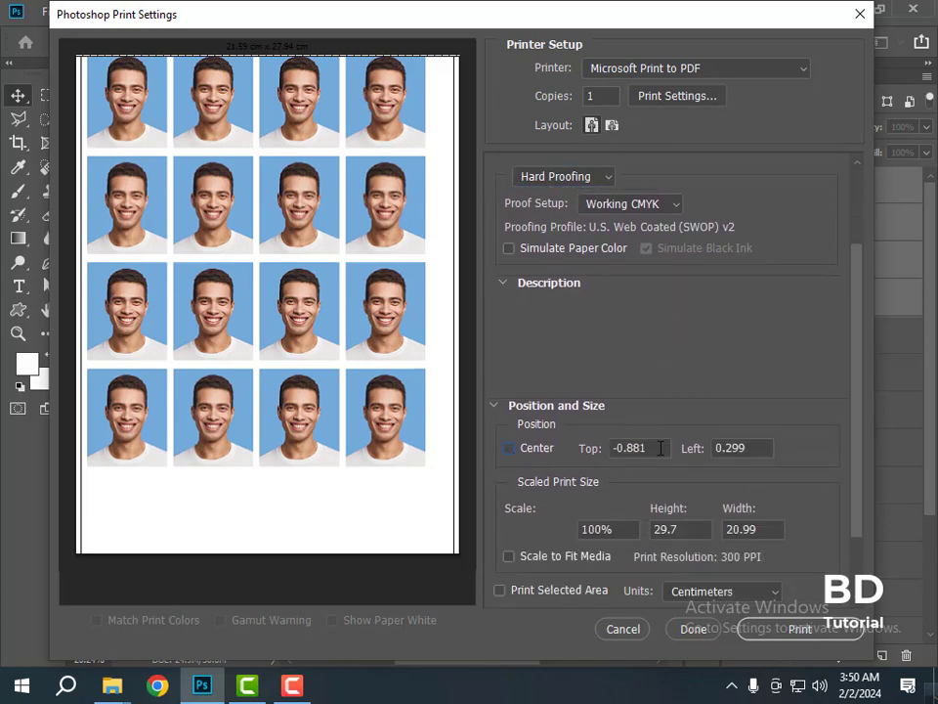
left_click(608, 448)
type("0")
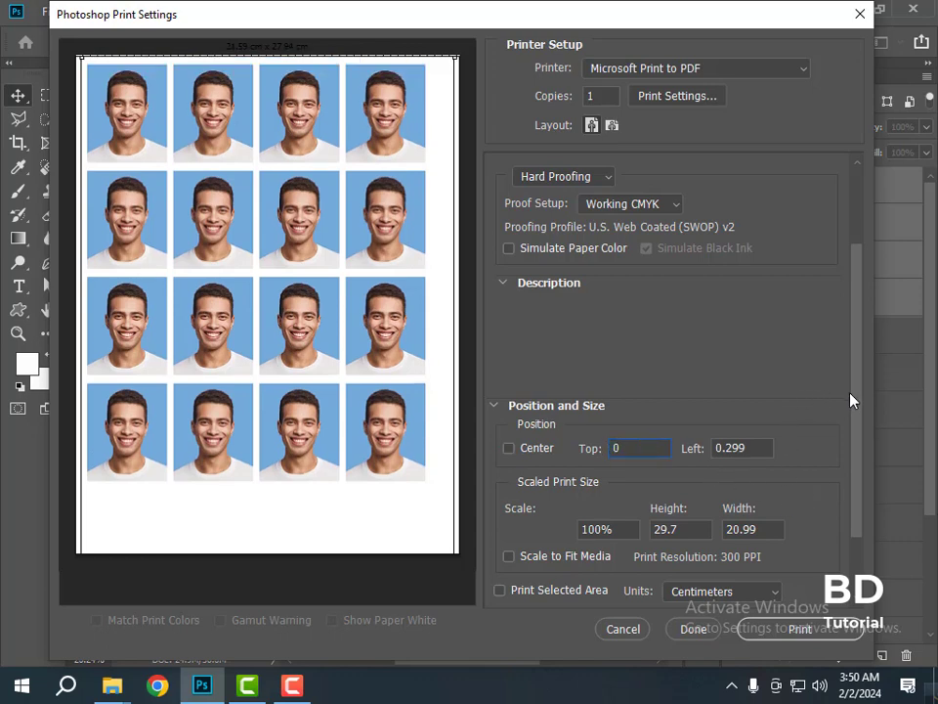
scroll(852, 421, "down", 1)
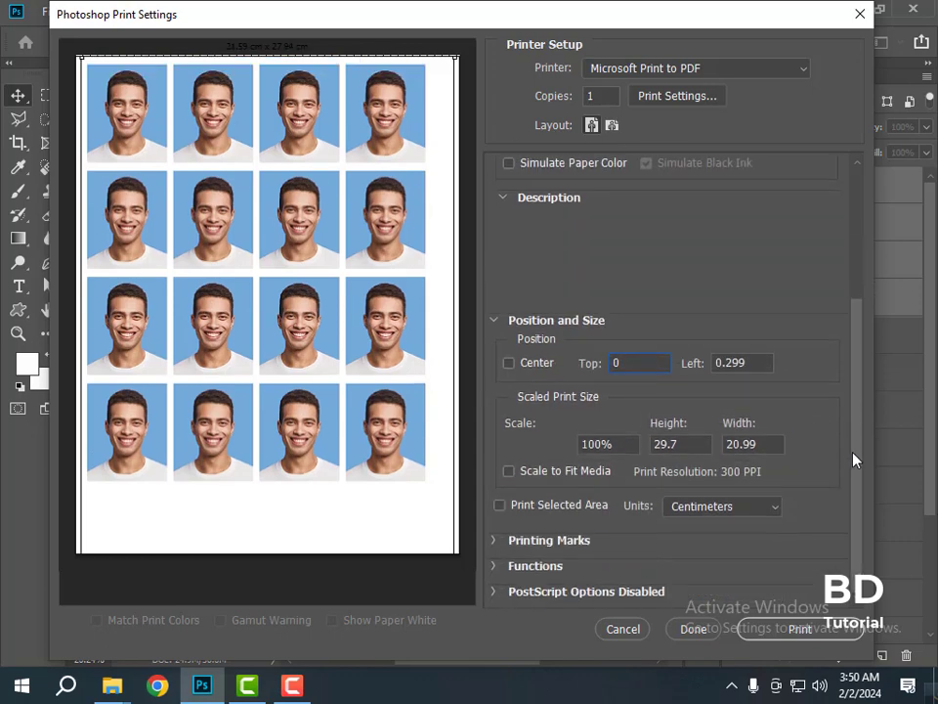
- Print only the current page, one copy, with Microsoft Print to PDF
left_click(802, 631)
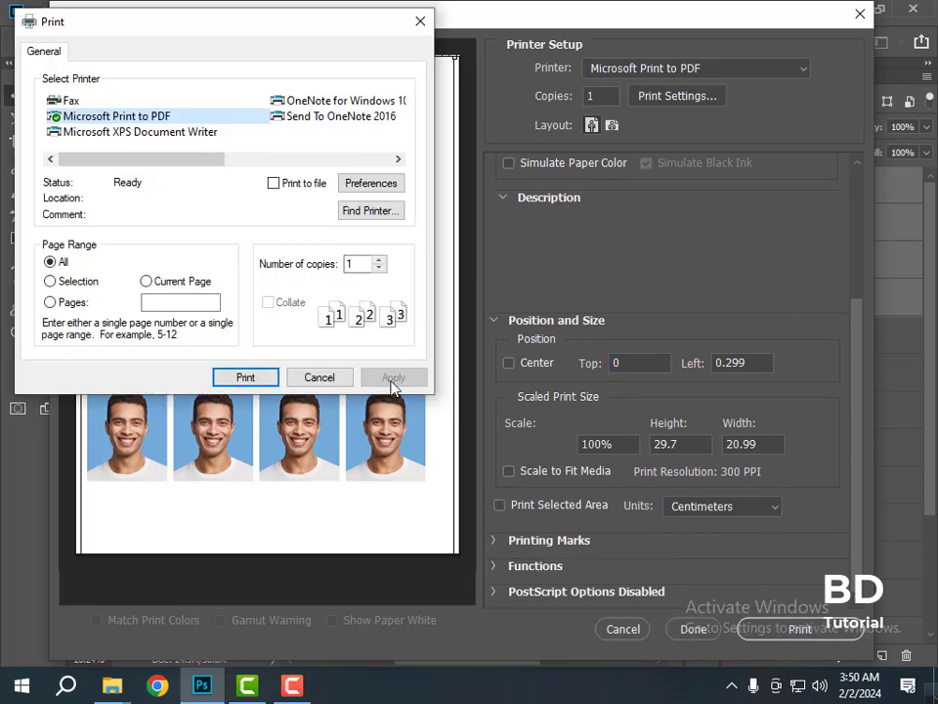
left_click(148, 283)
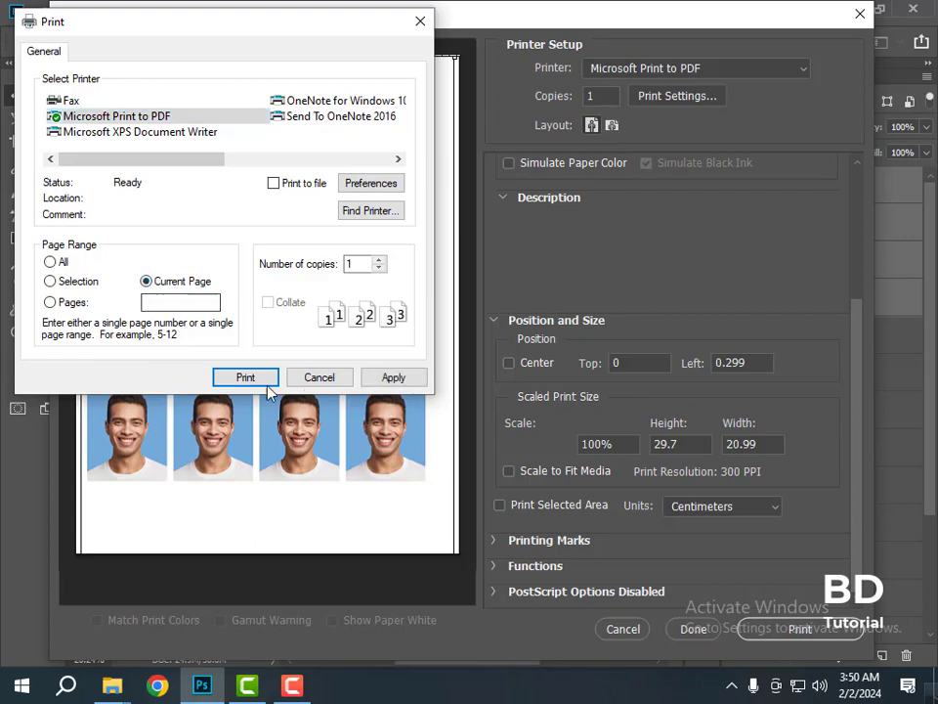
left_click(259, 381)
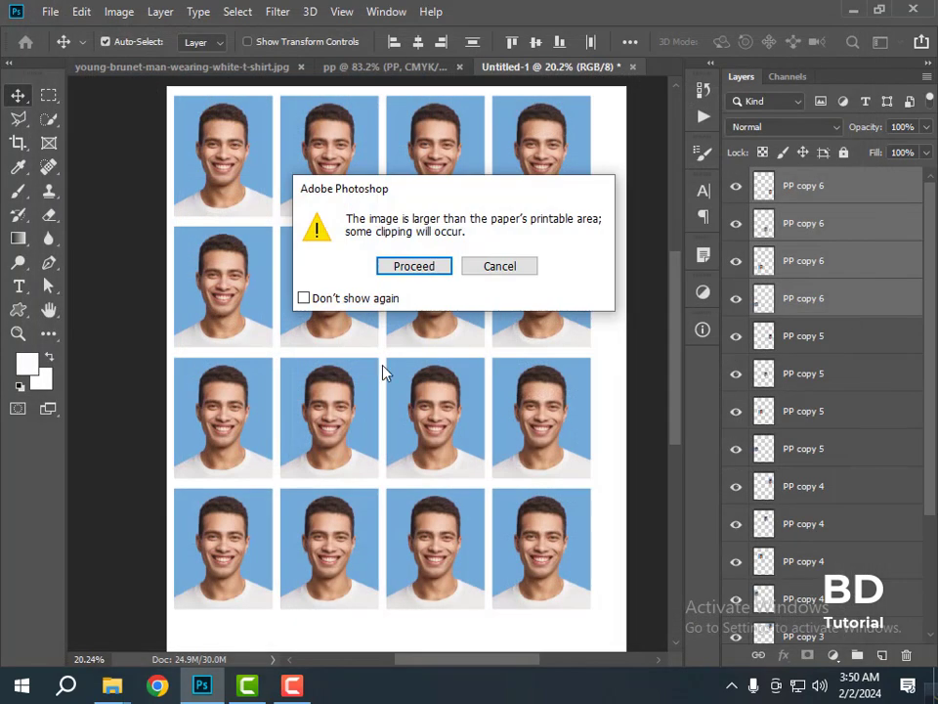